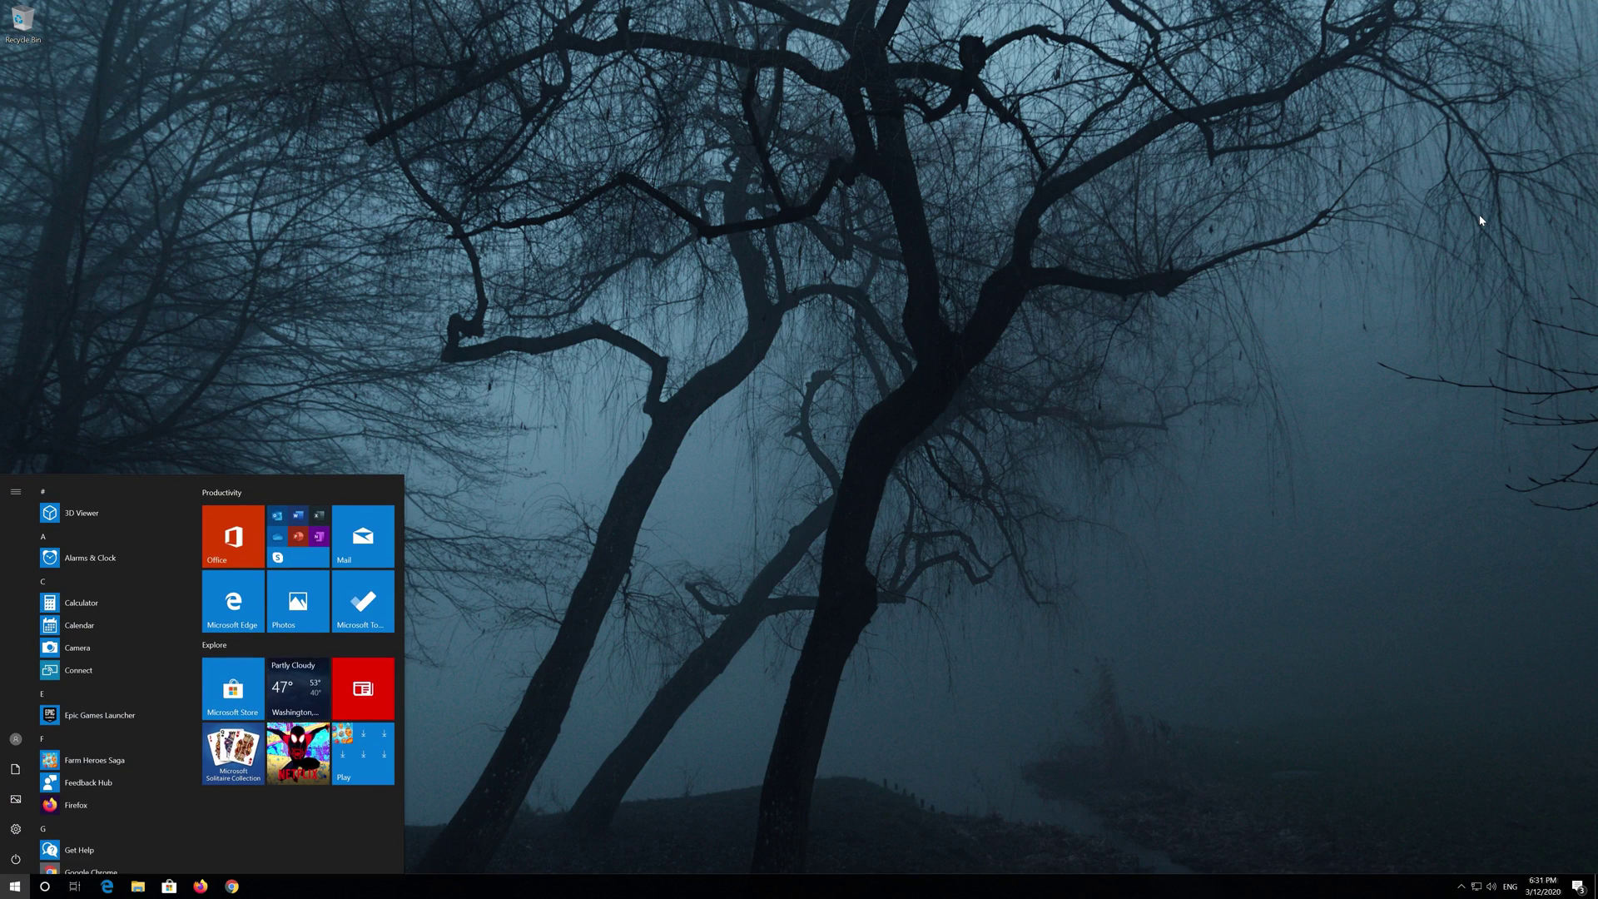
# Step: Search for cmd and run Command Prompt as administrator
pyautogui.write('cmd')
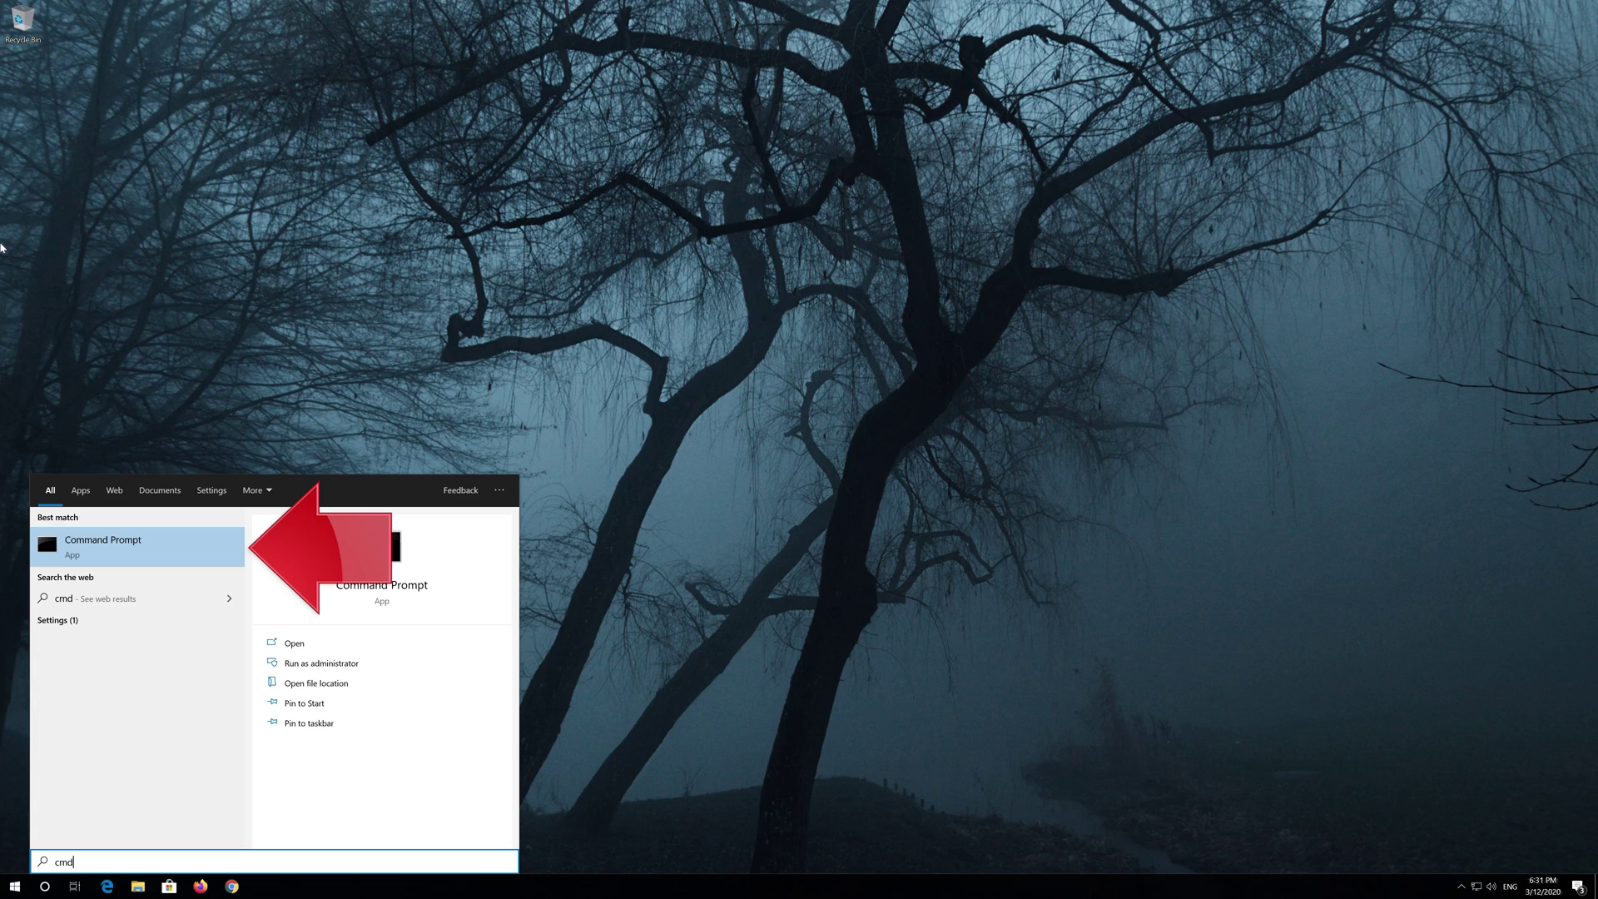
pyautogui.rightClick(163, 558)
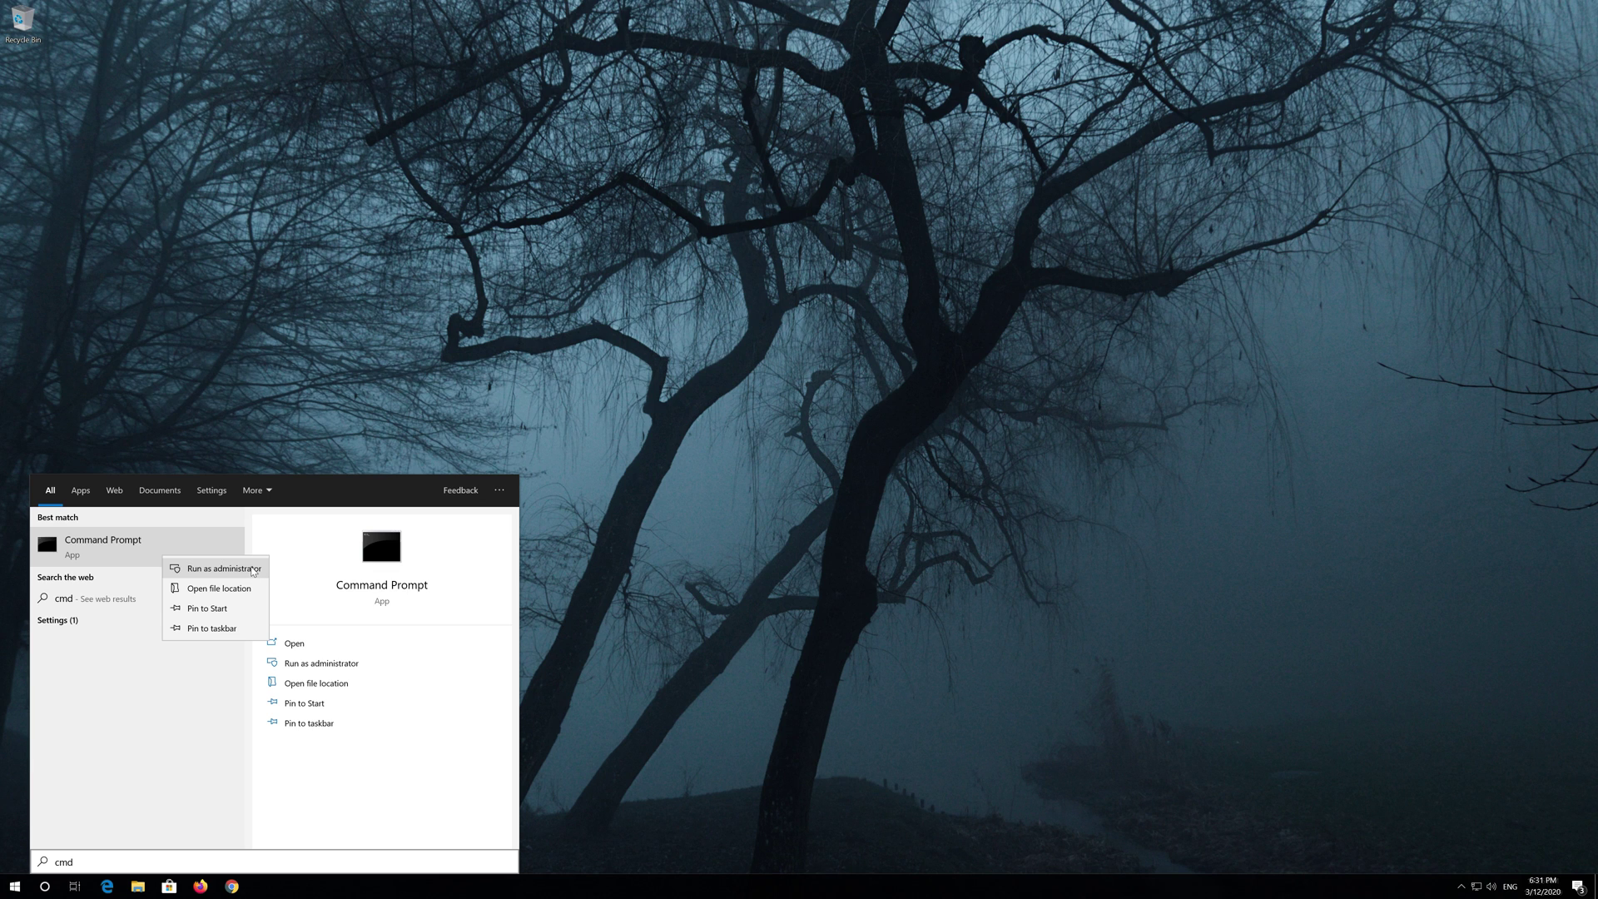
pyautogui.click(253, 570)
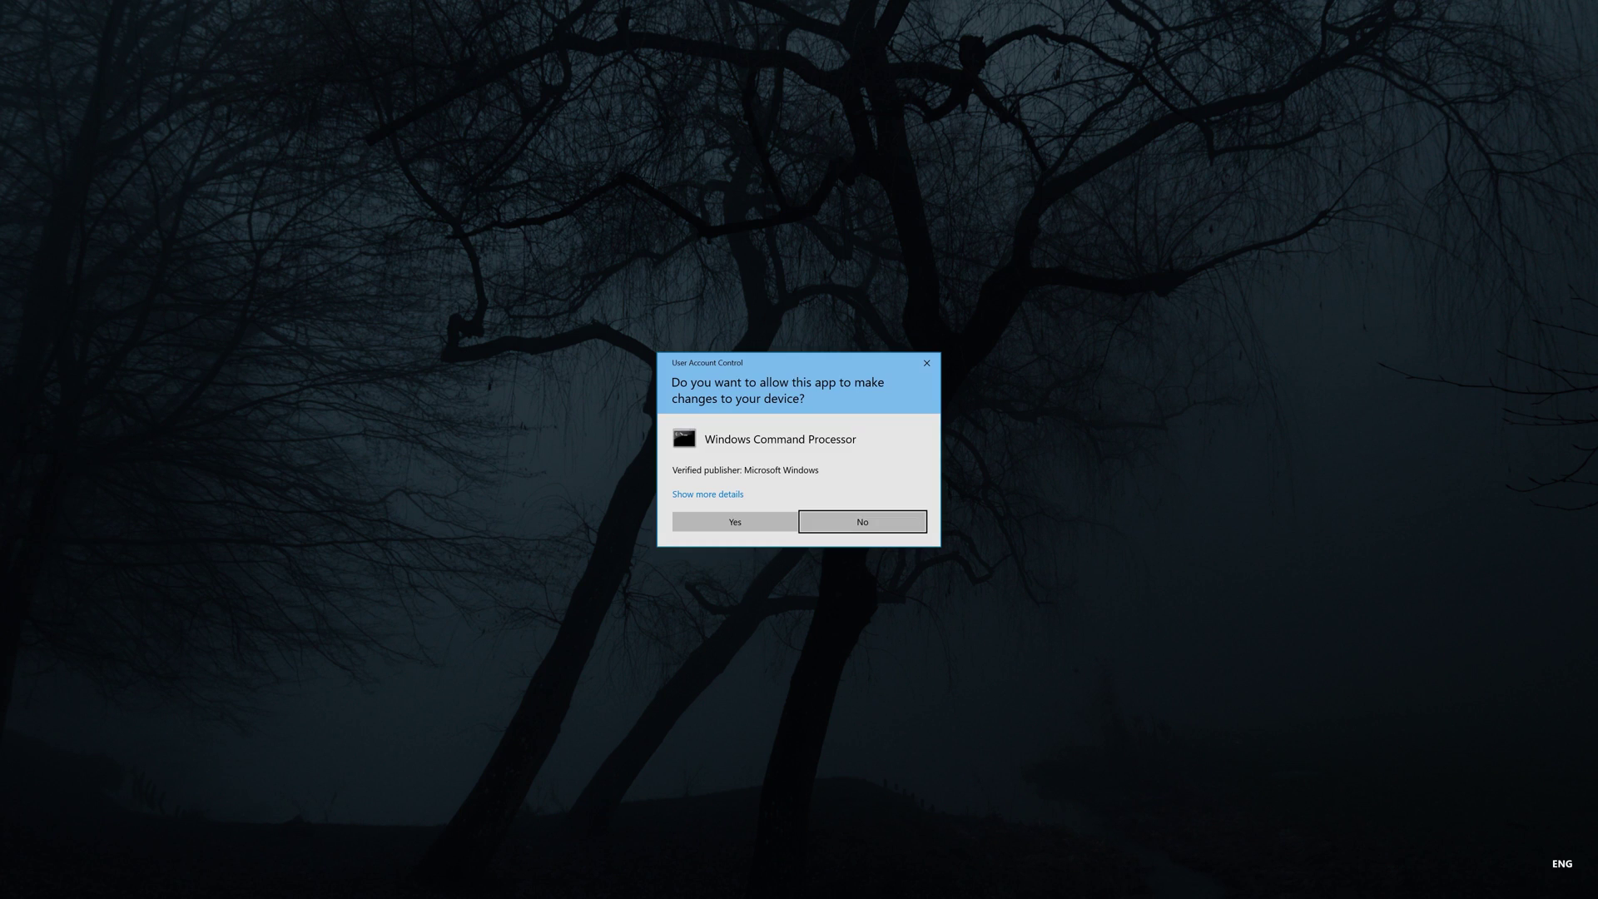
# Step: Approve the UAC prompt, then centre and enlarge the Administrator Command Prompt window
pyautogui.click(736, 522)
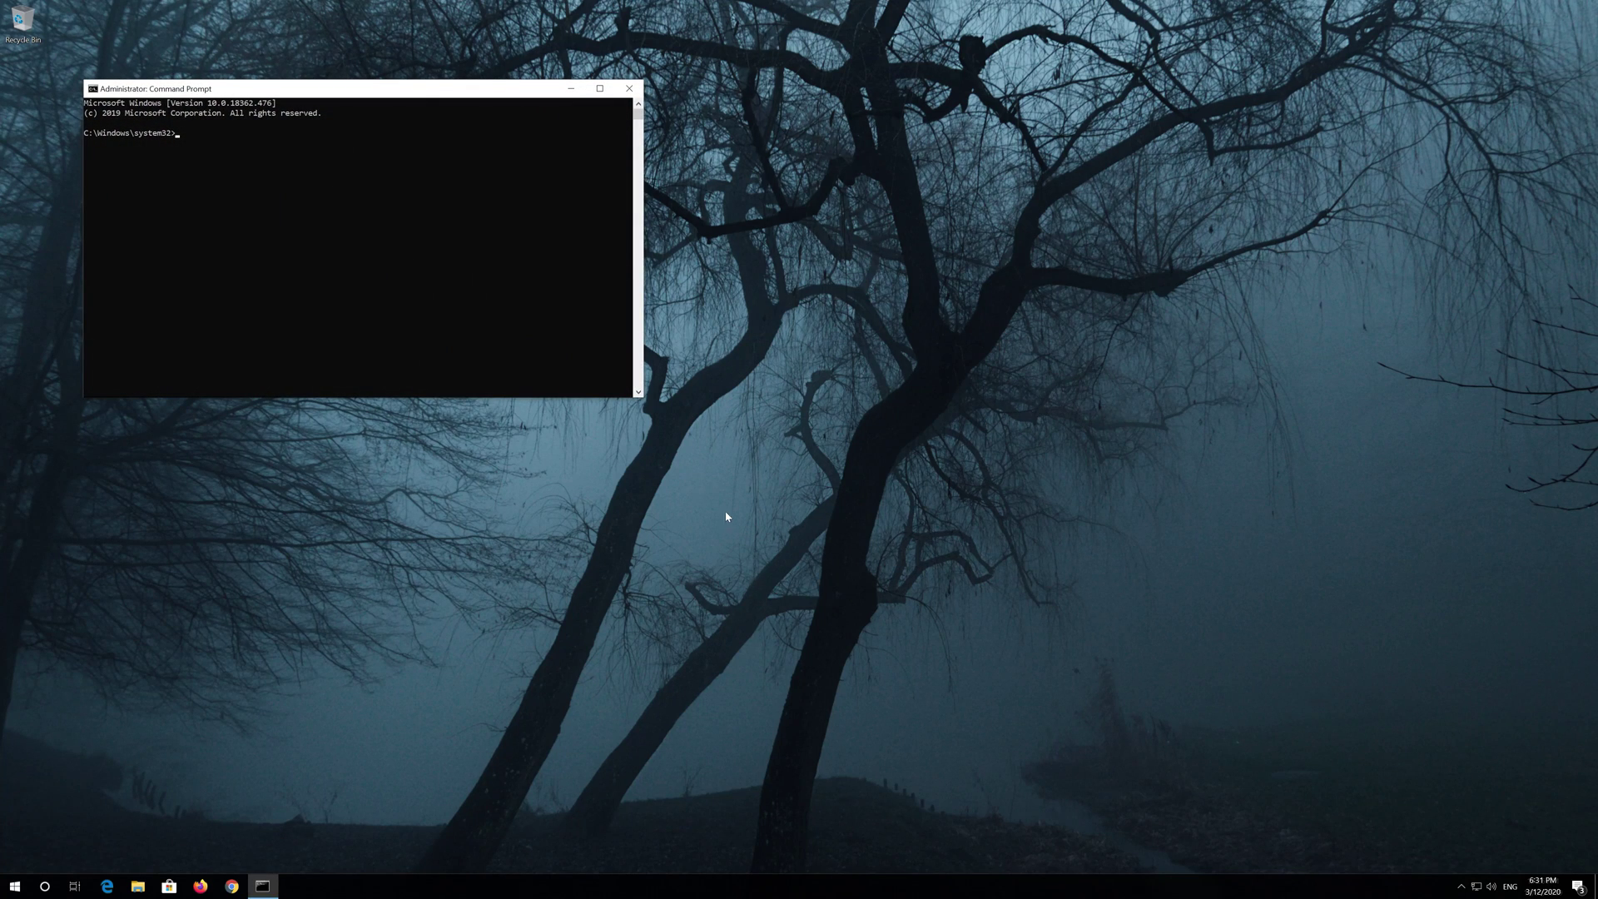
pyautogui.moveTo(483, 91); pyautogui.dragTo(853, 260)
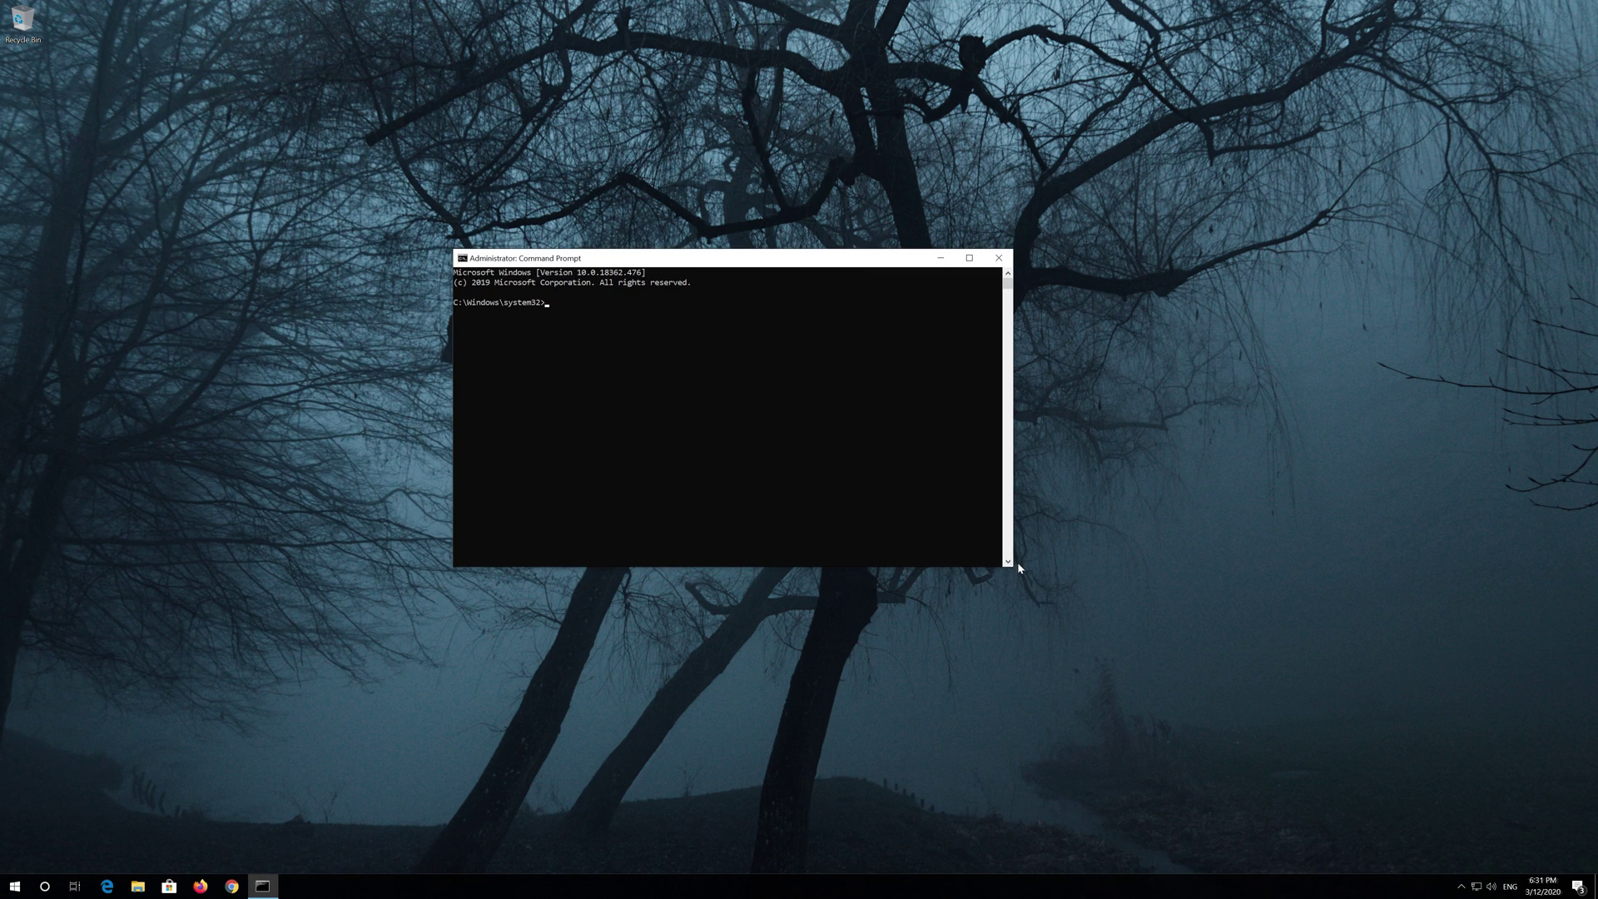
pyautogui.moveTo(1013, 568); pyautogui.dragTo(1109, 602)
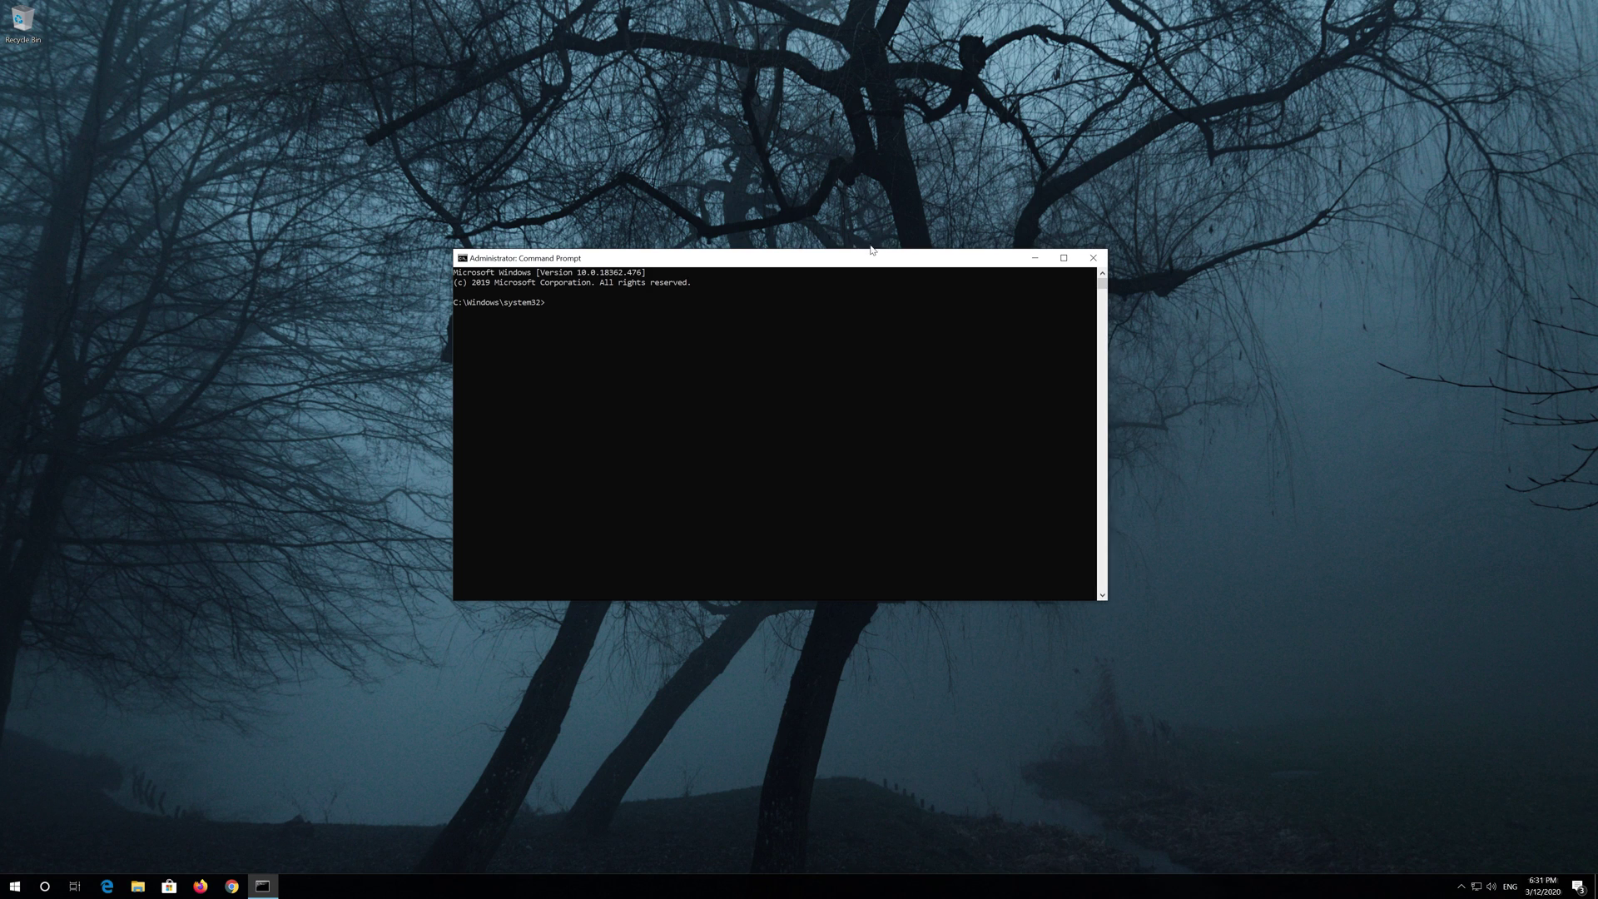
pyautogui.moveTo(871, 248); pyautogui.dragTo(892, 243)
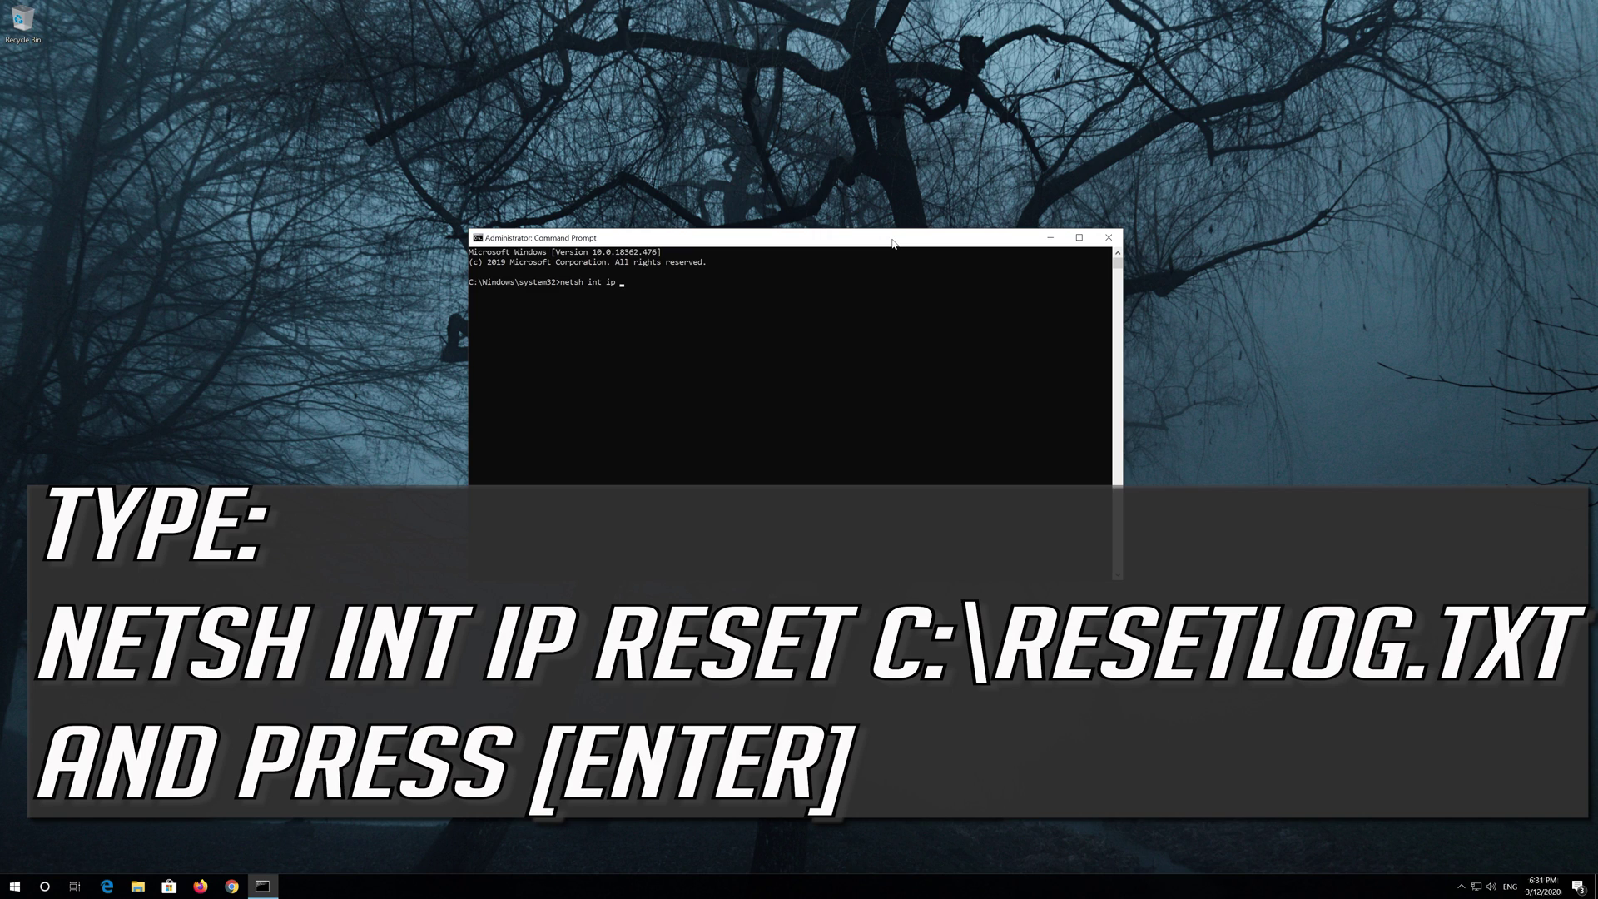
# Step: Run 'netsh int ip reset C:\resetlog.txt' to reset TCP/IP with a log file
pyautogui.write('reset C:\\resetlog.txt')
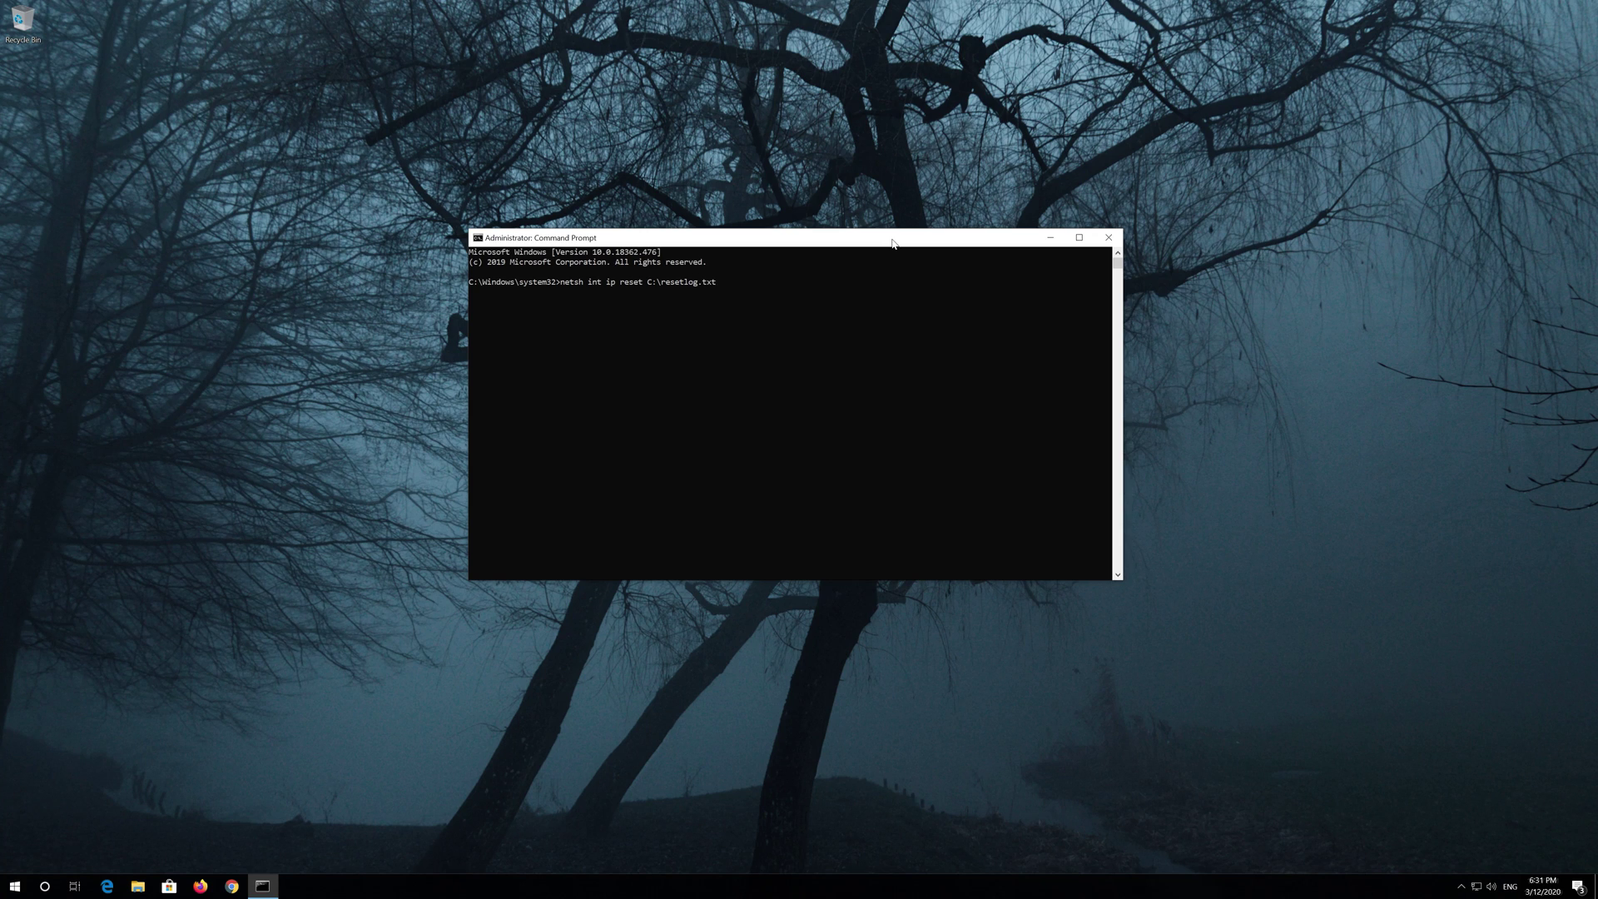
pyautogui.press('Return')
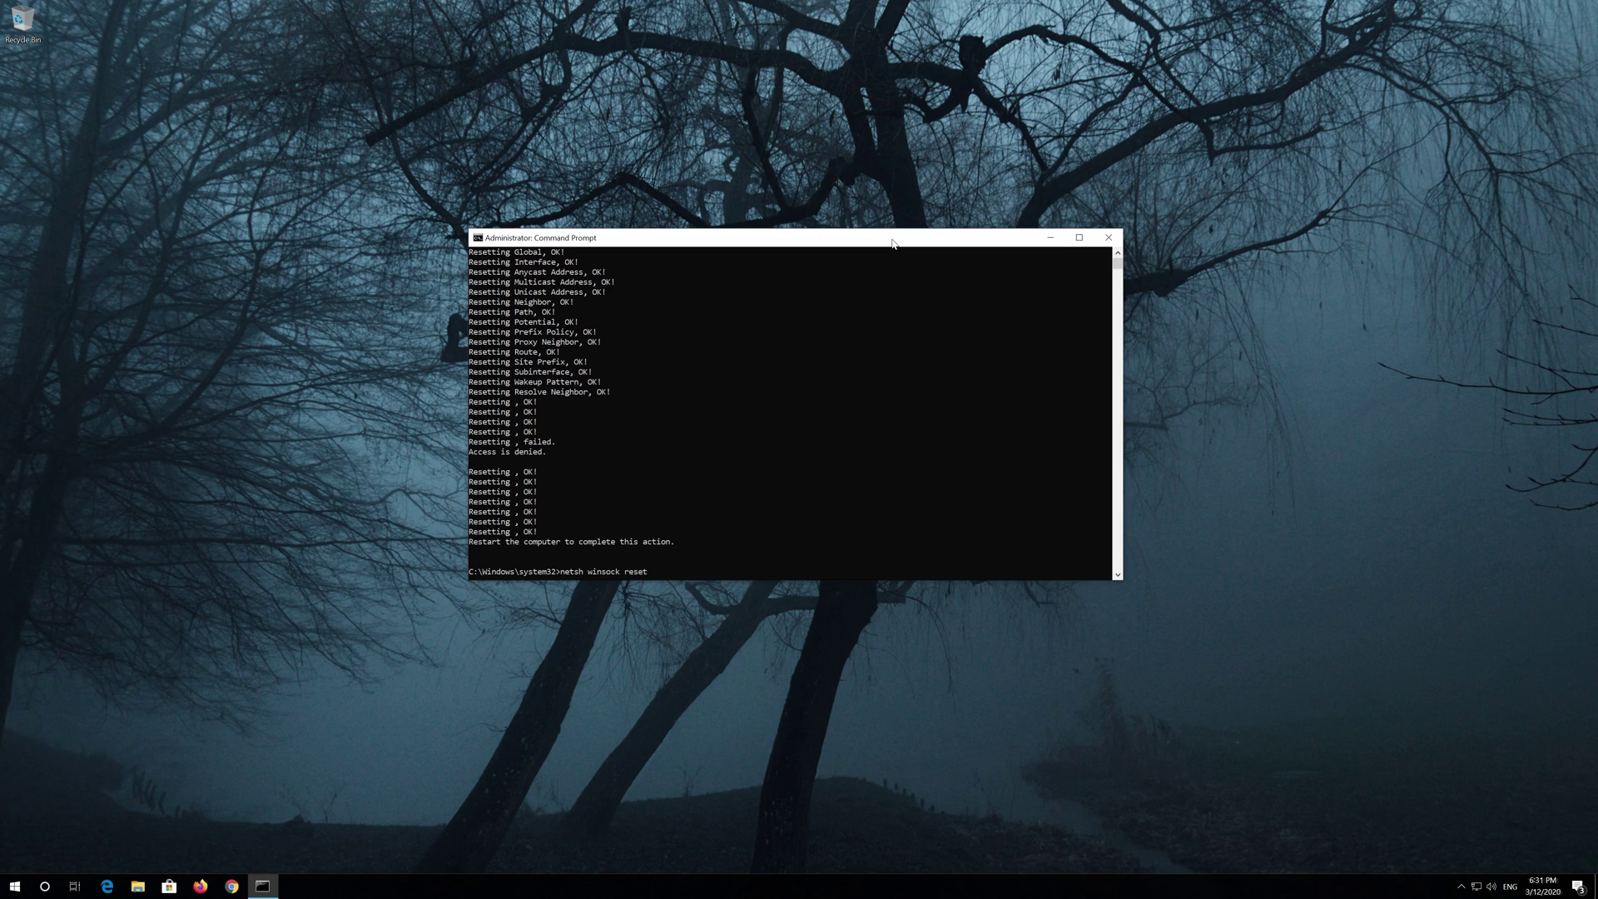
# Step: Run 'netsh winsock reset' and 'ipconfig /flushdns', then exit the console
pyautogui.press('Return')
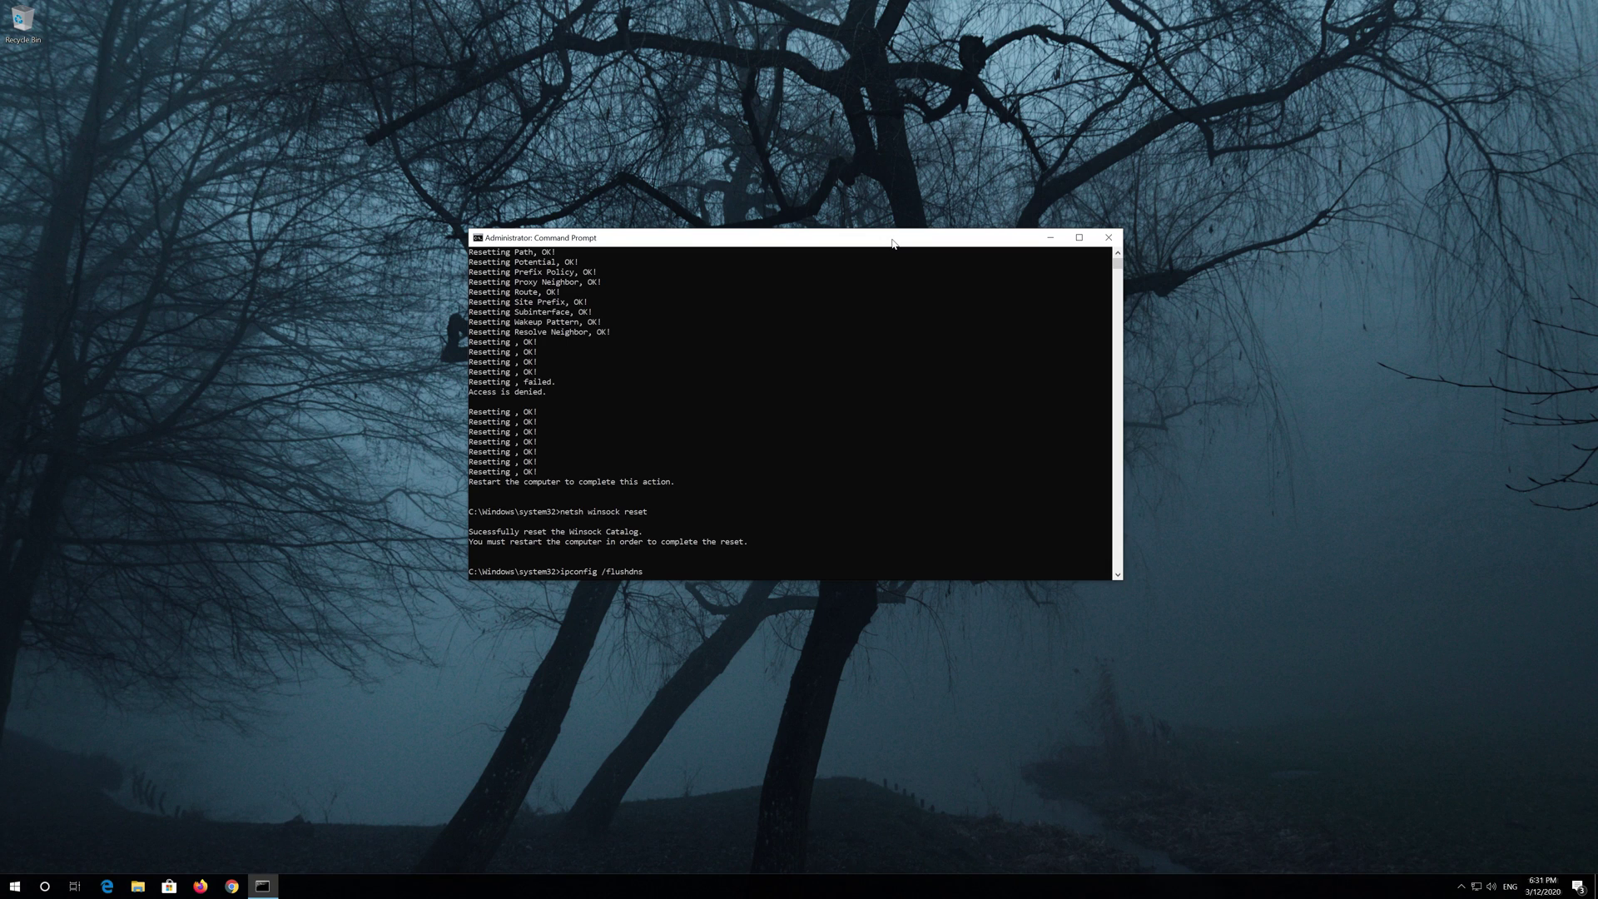
pyautogui.press('Return')
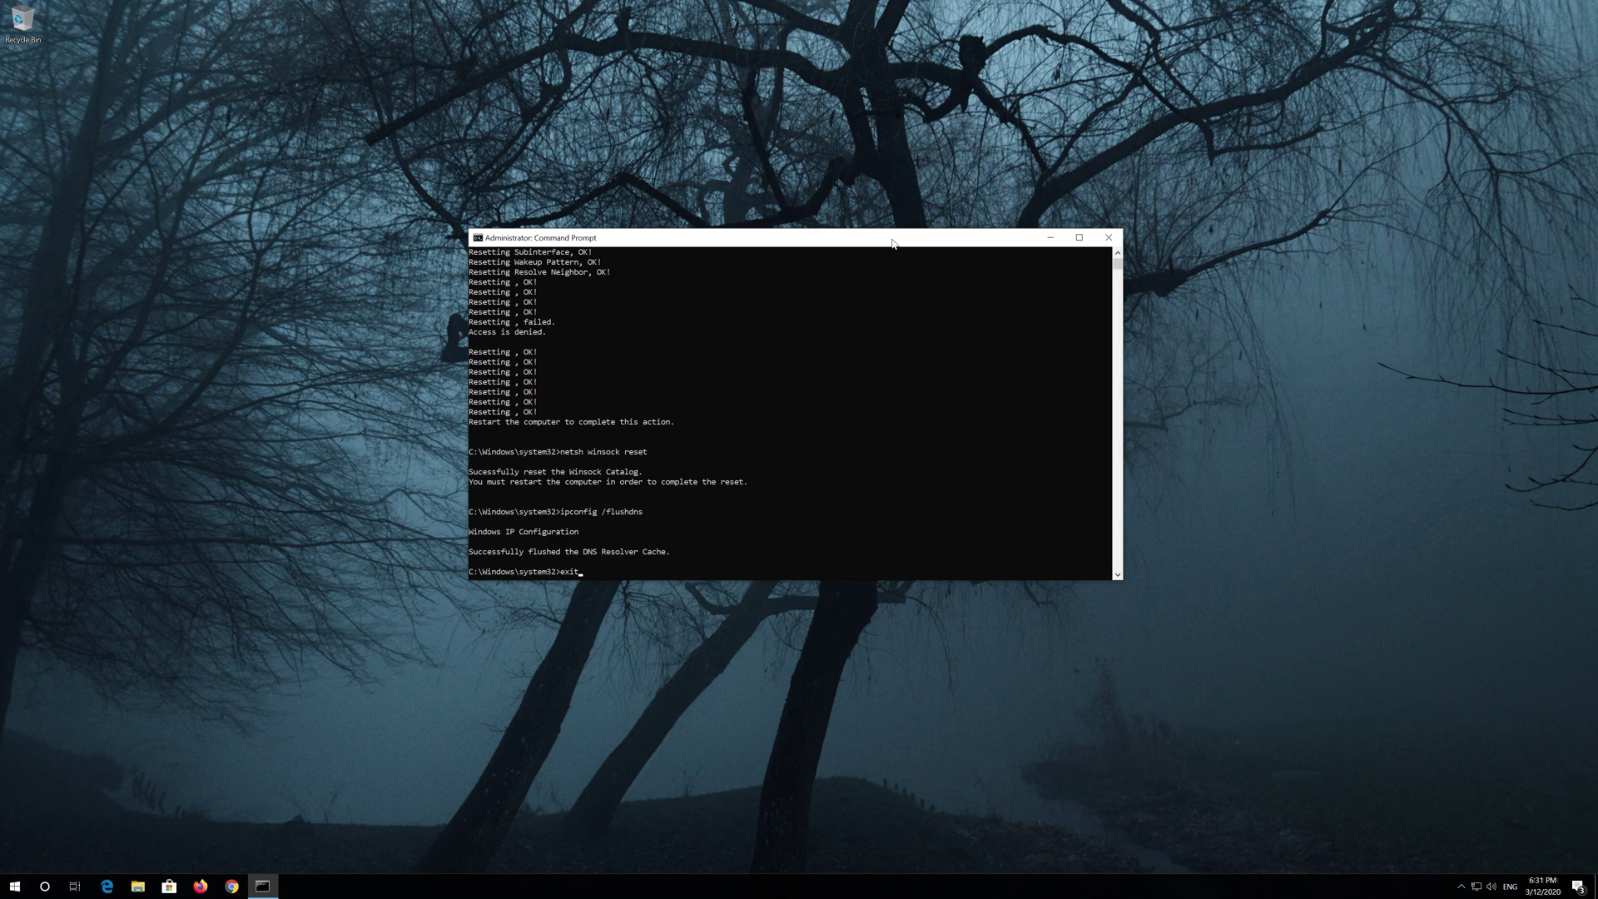
pyautogui.press('Return')
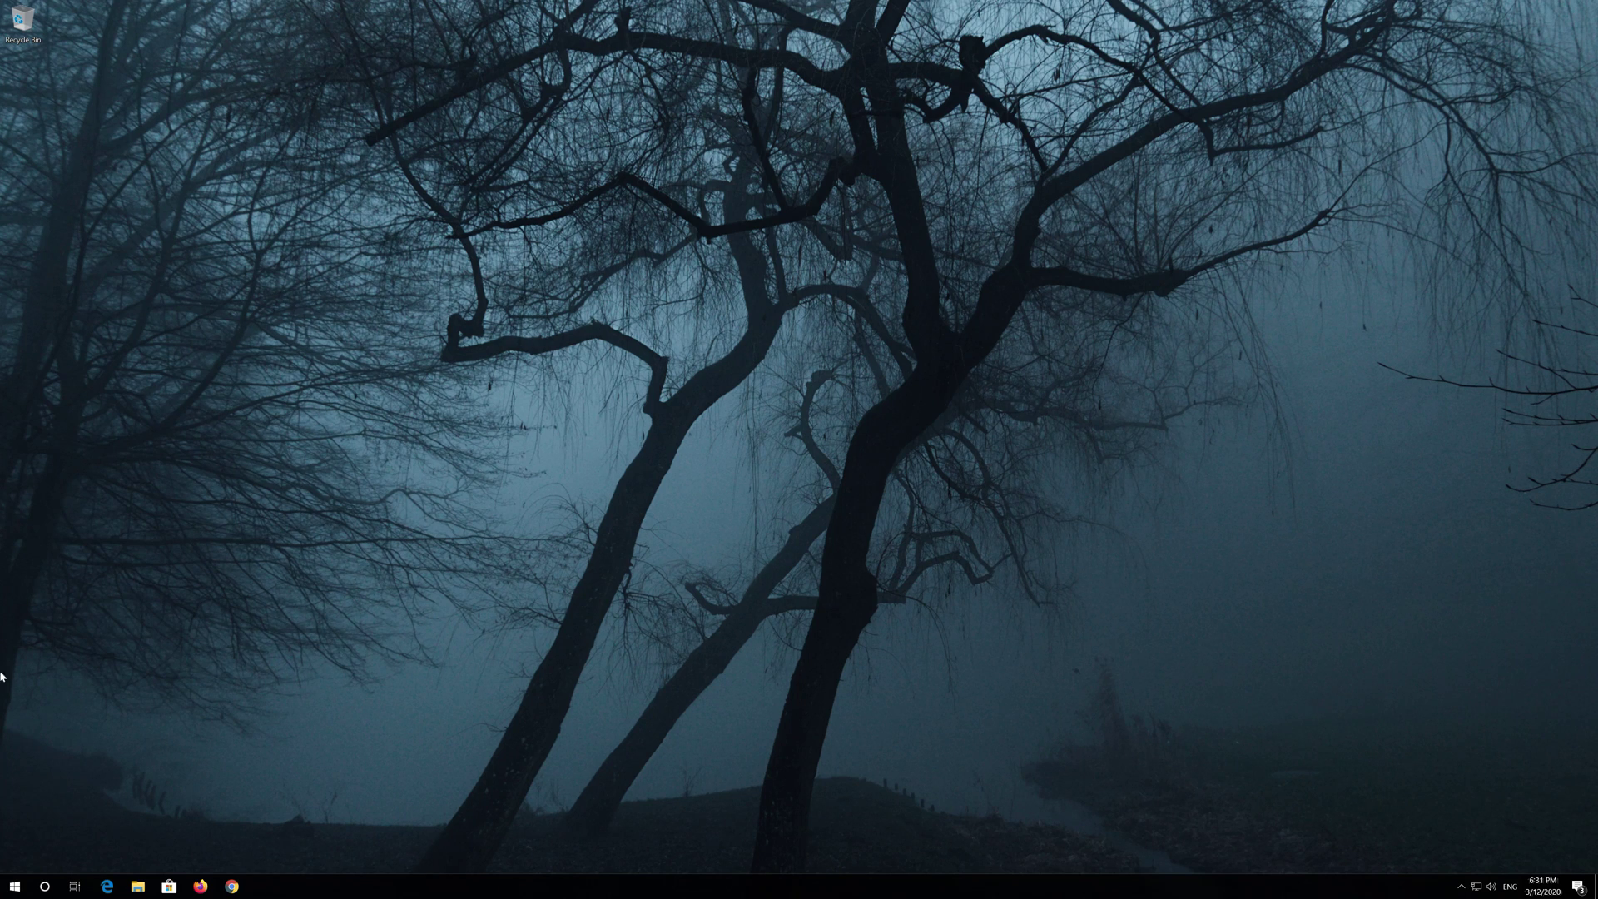
# Step: Restart the computer from the Start menu's power options
pyautogui.press('super')
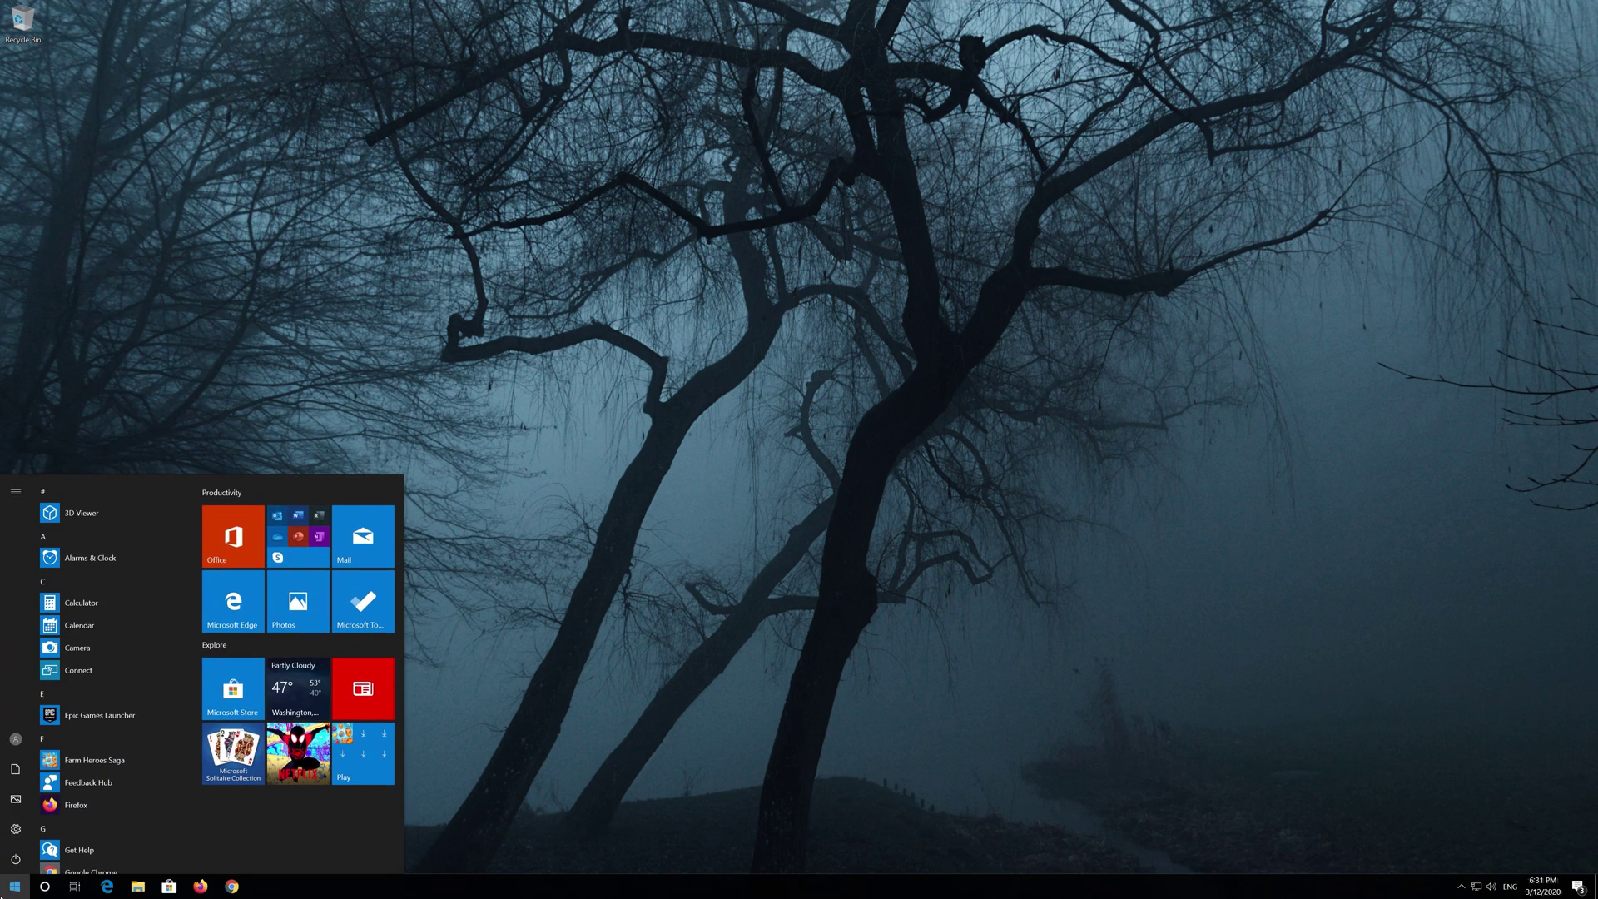
pyautogui.click(9, 866)
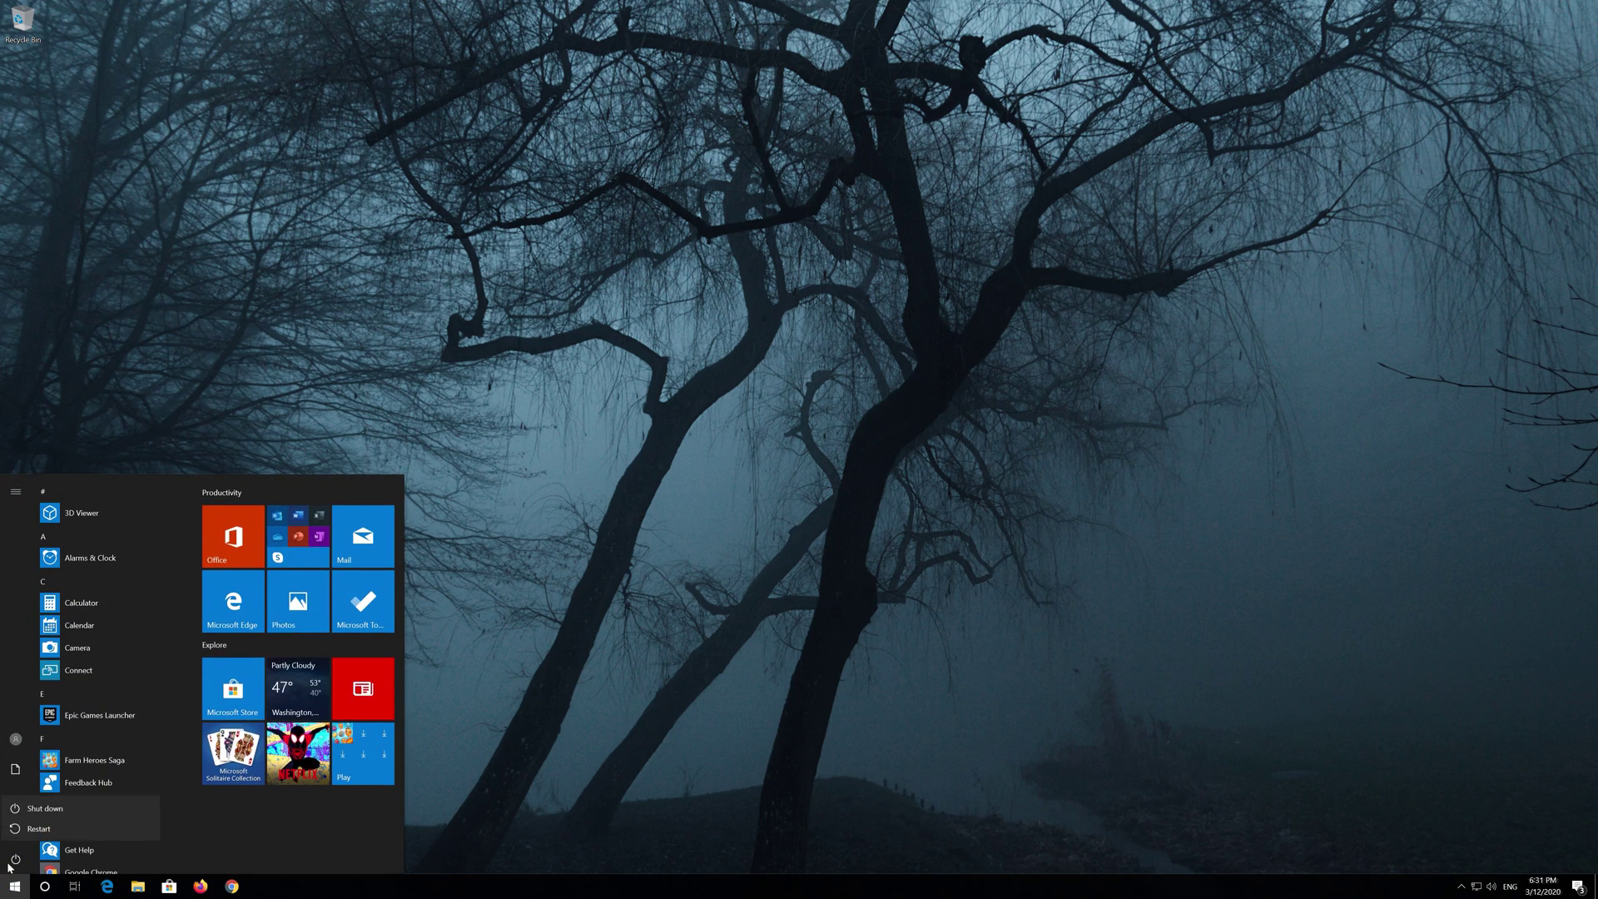
pyautogui.click(40, 826)
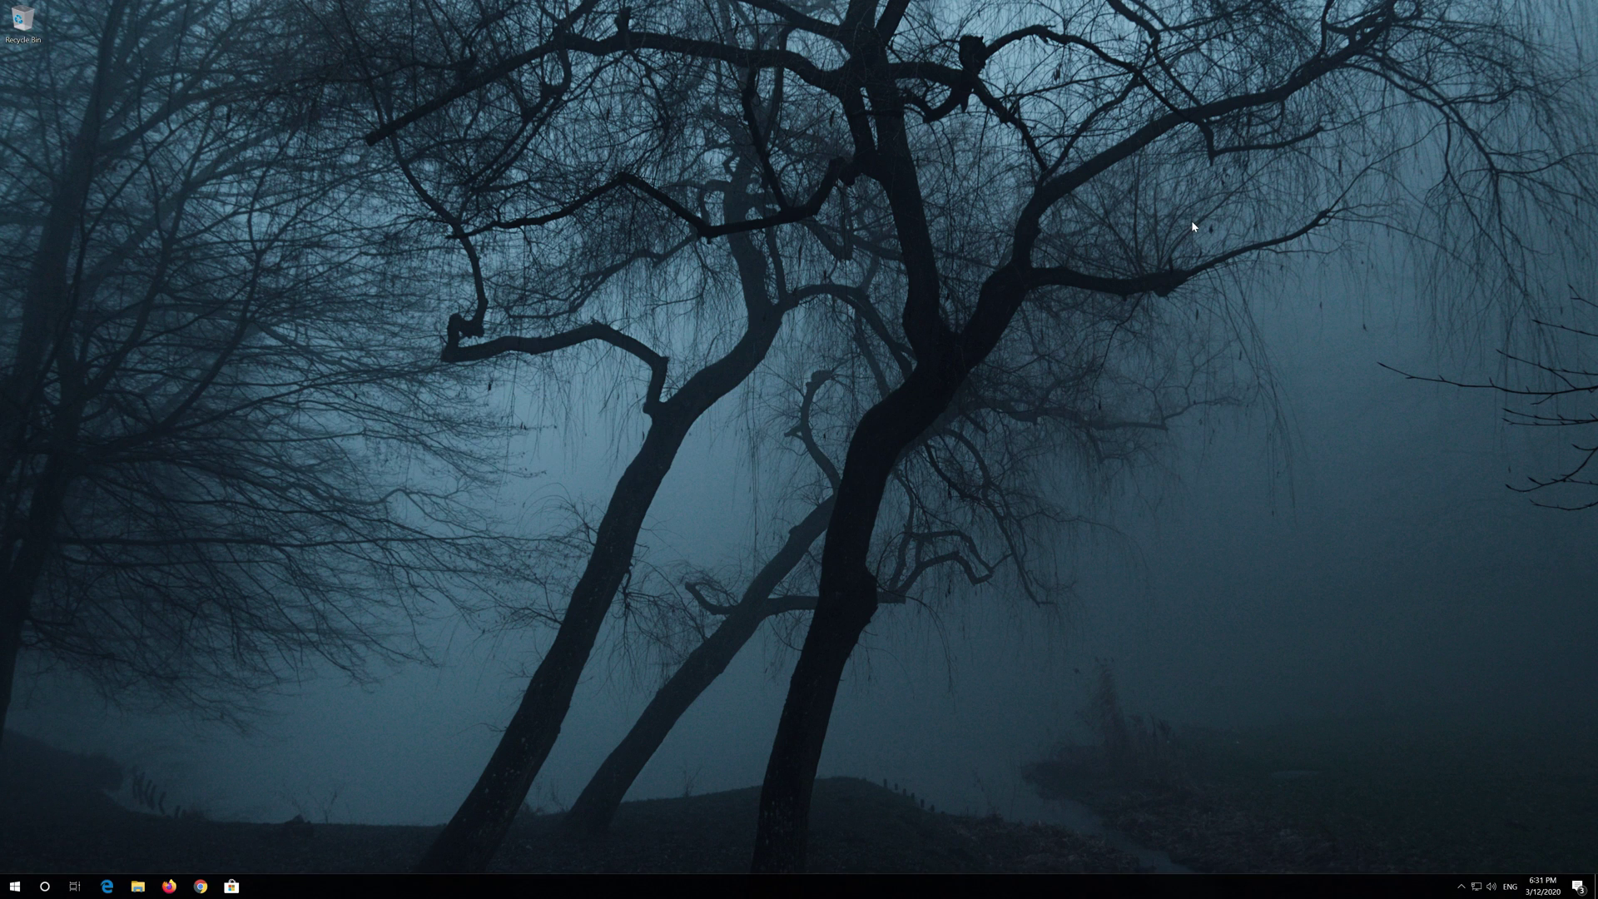
pyautogui.press('super')
pyautogui.press('super')
pyautogui.press('super')
# Step: Open Control Panel's Network Connections via Network and Internet and Network and Sharing Center
pyautogui.write('control panel')
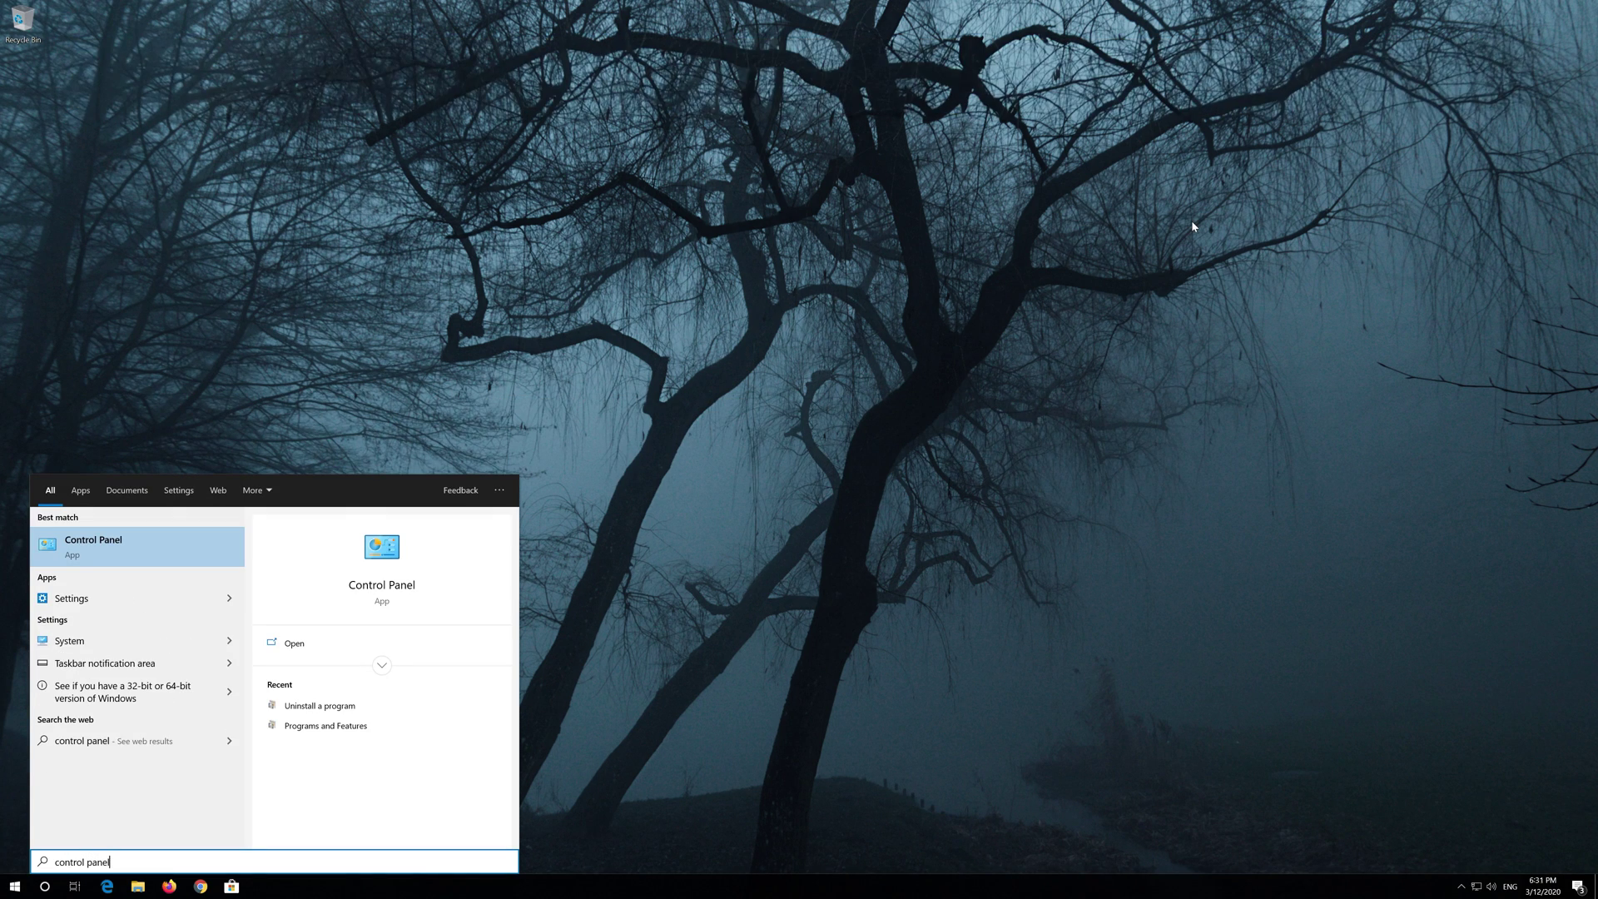
pyautogui.click(146, 546)
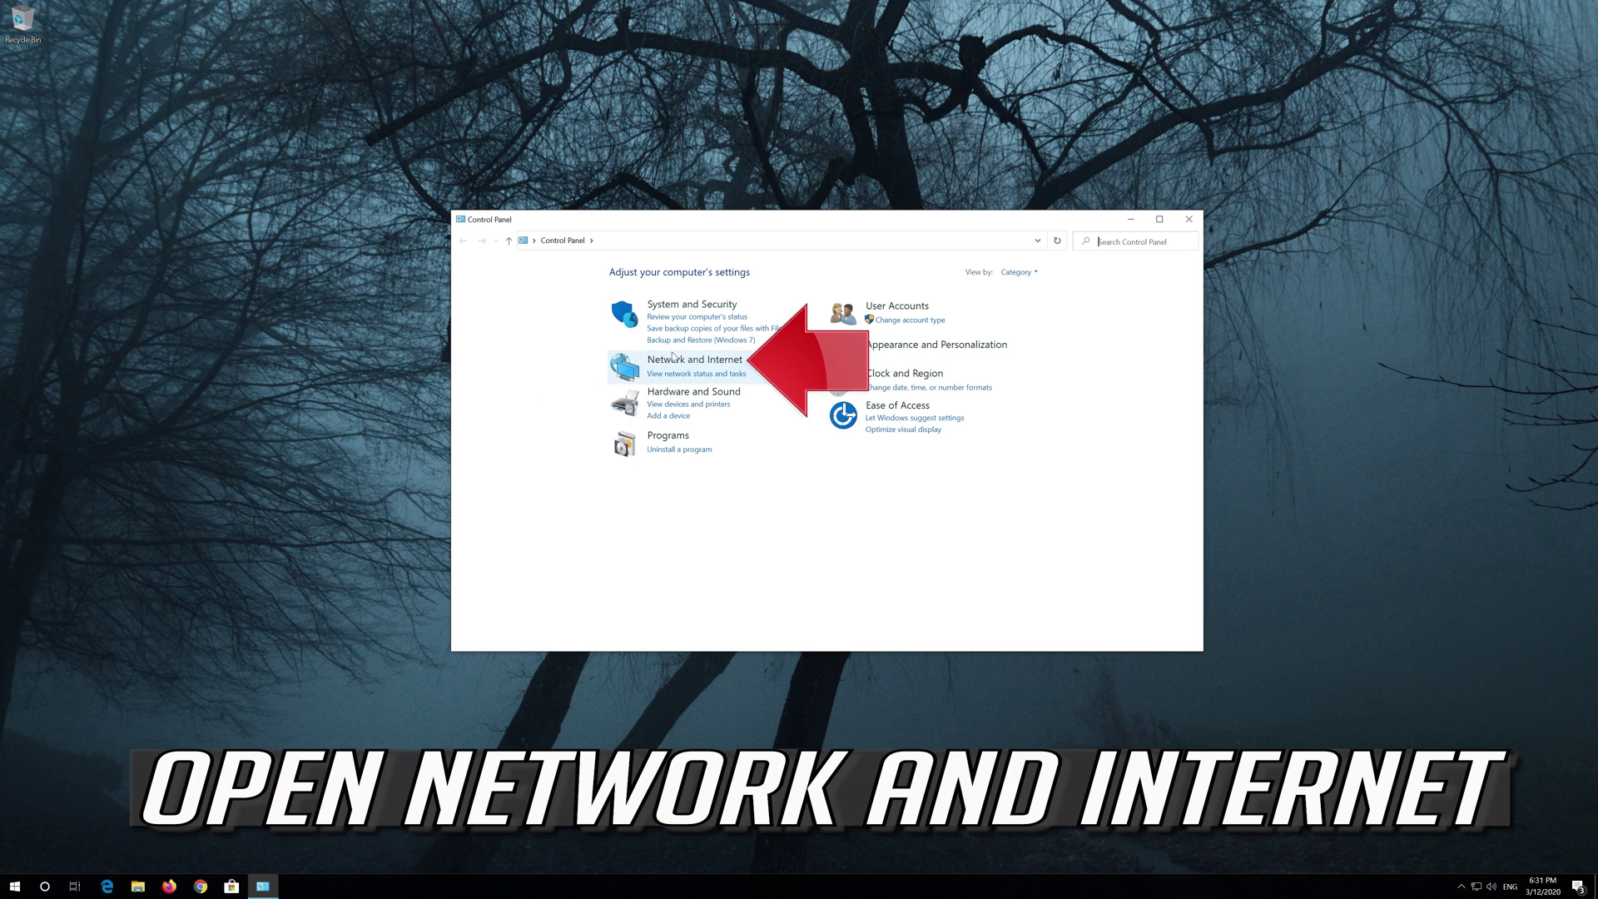
pyautogui.click(707, 362)
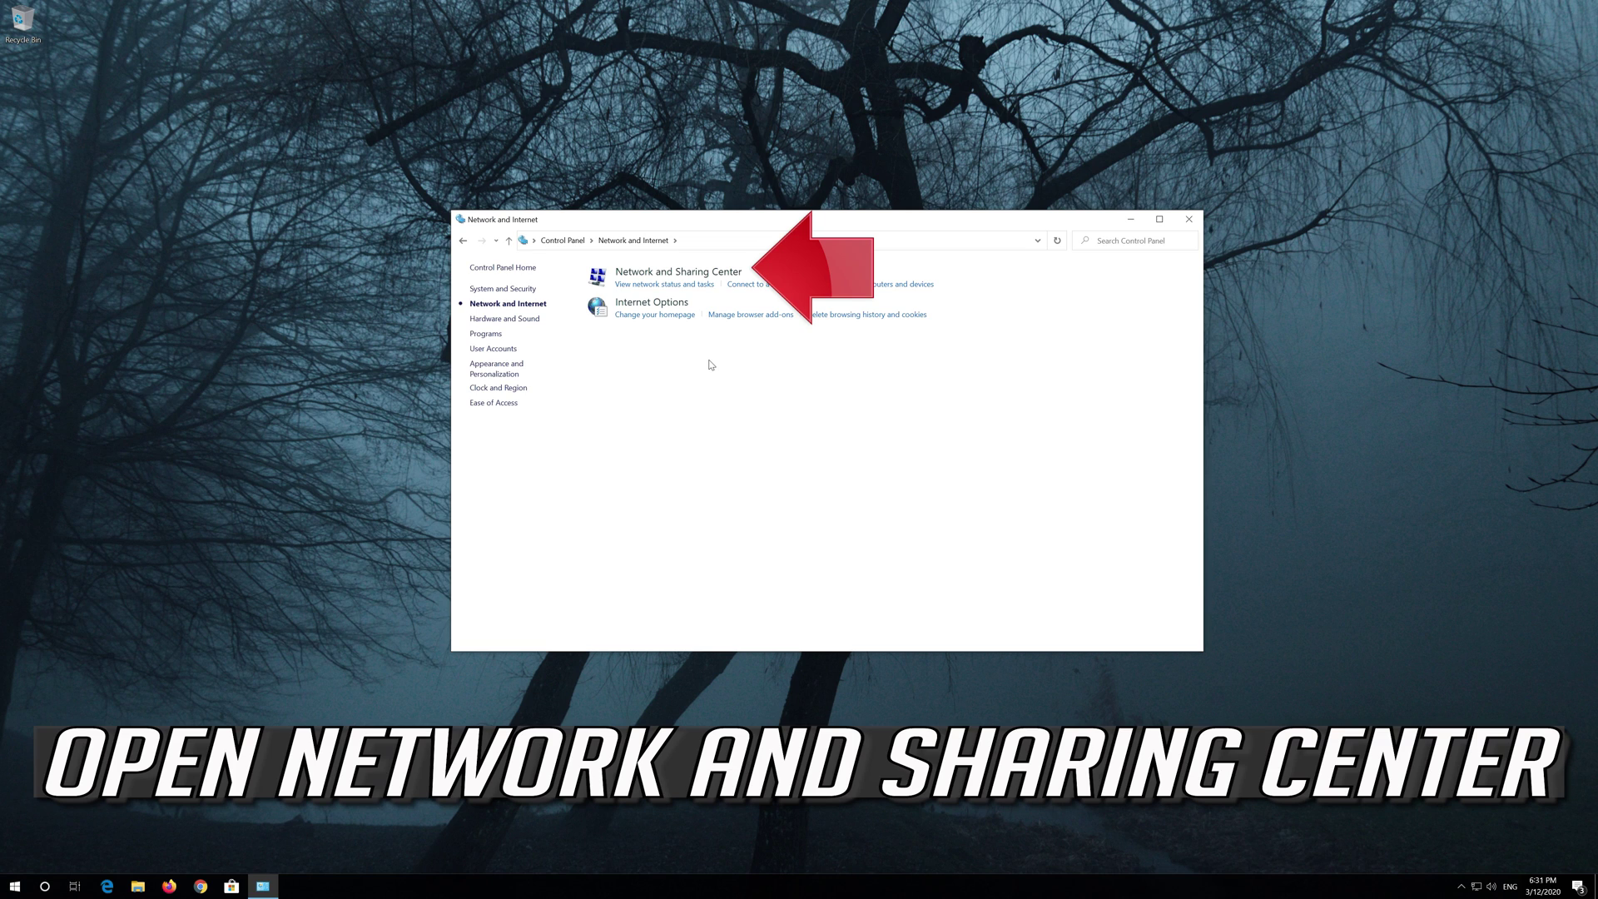
pyautogui.click(697, 275)
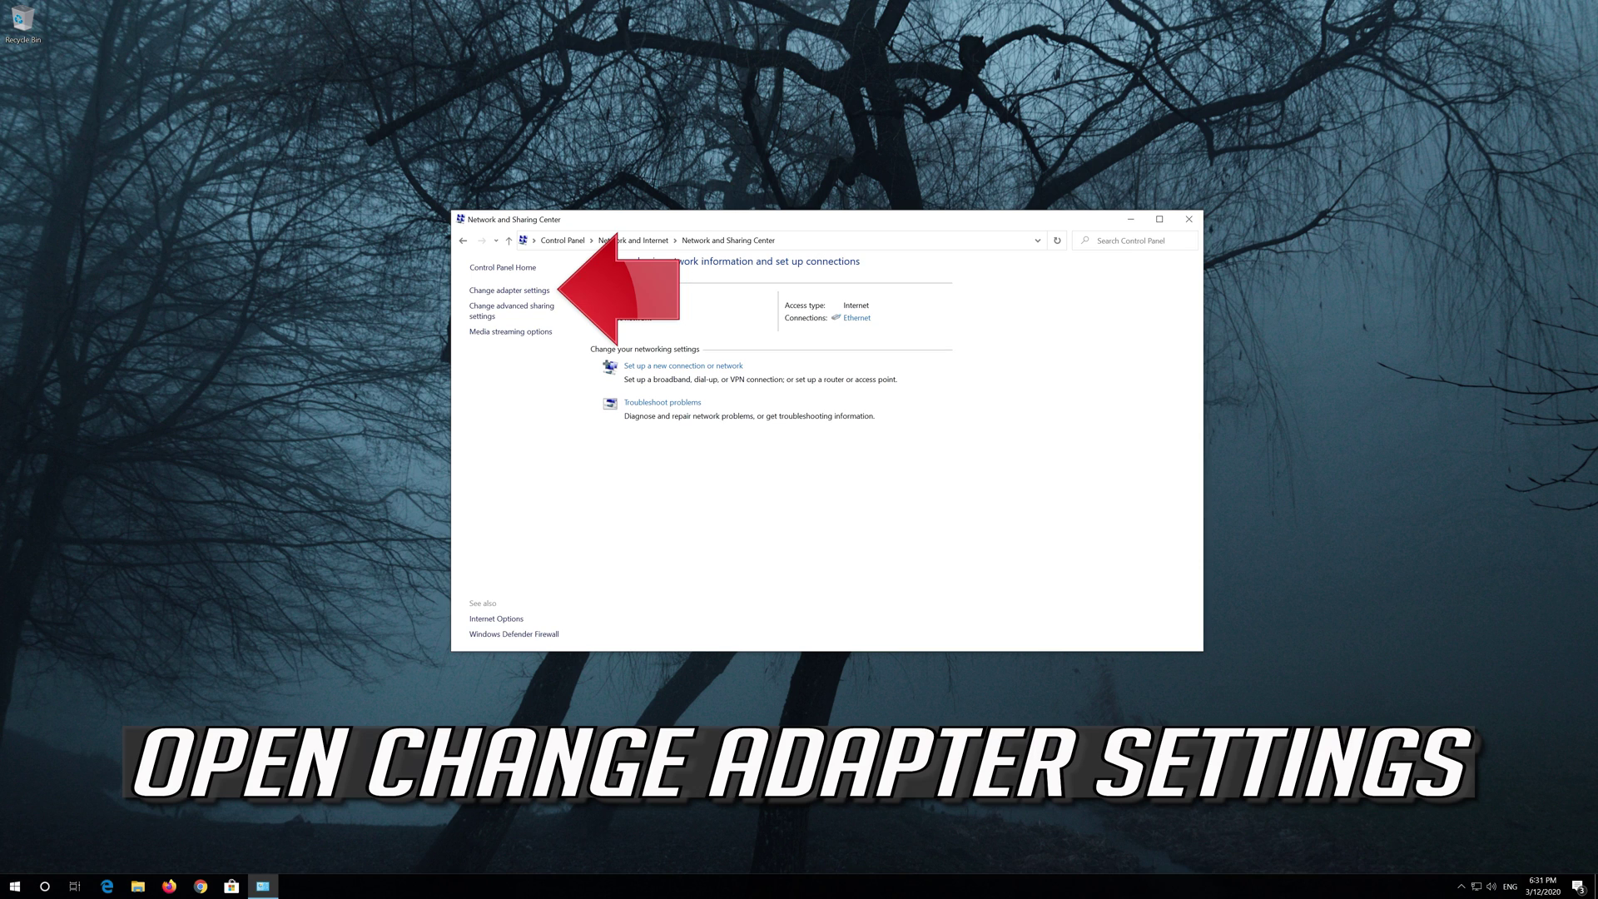
pyautogui.click(509, 292)
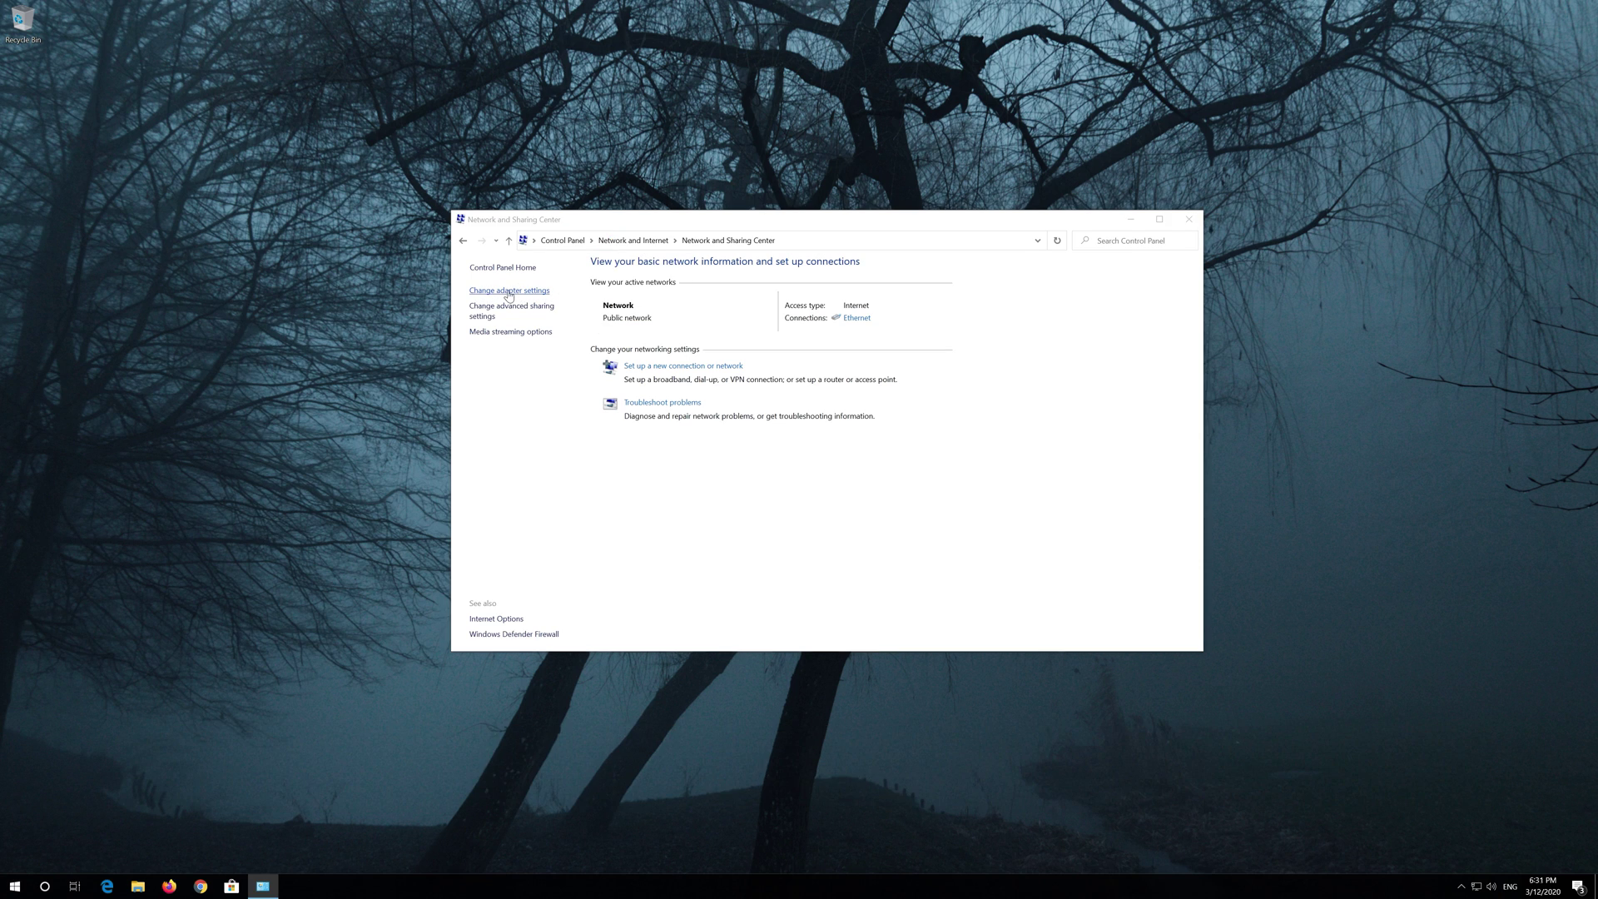
# Step: Open the Ethernet adapter's Properties and its Internet Protocol Version 4 (TCP/IPv4) settings
pyautogui.click(510, 298)
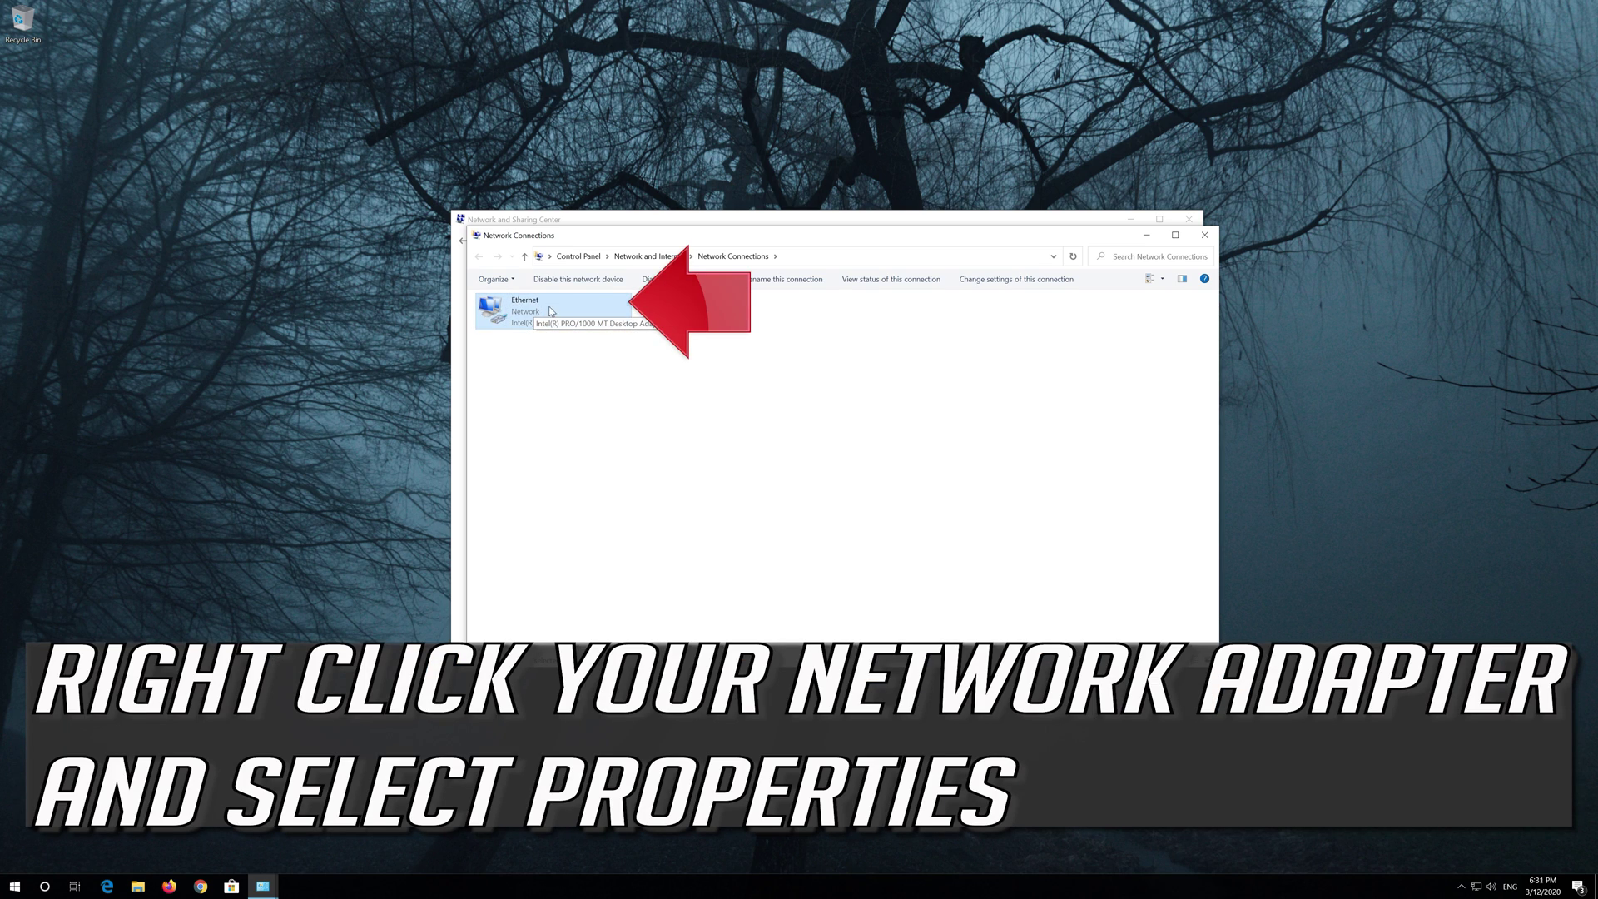
pyautogui.rightClick(550, 308)
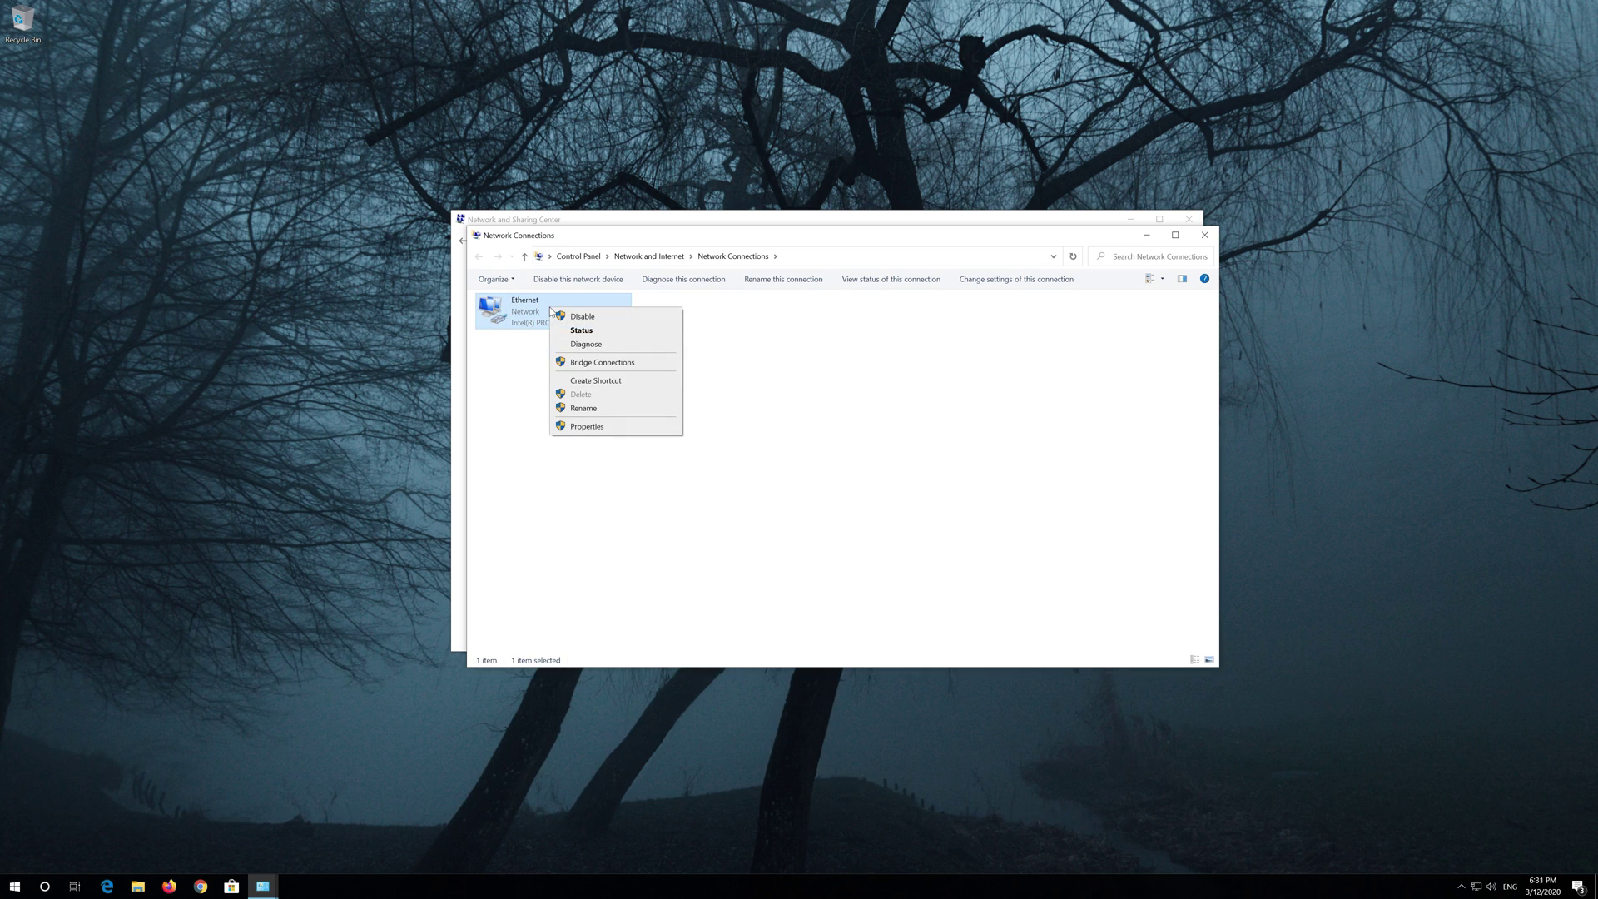
pyautogui.click(622, 427)
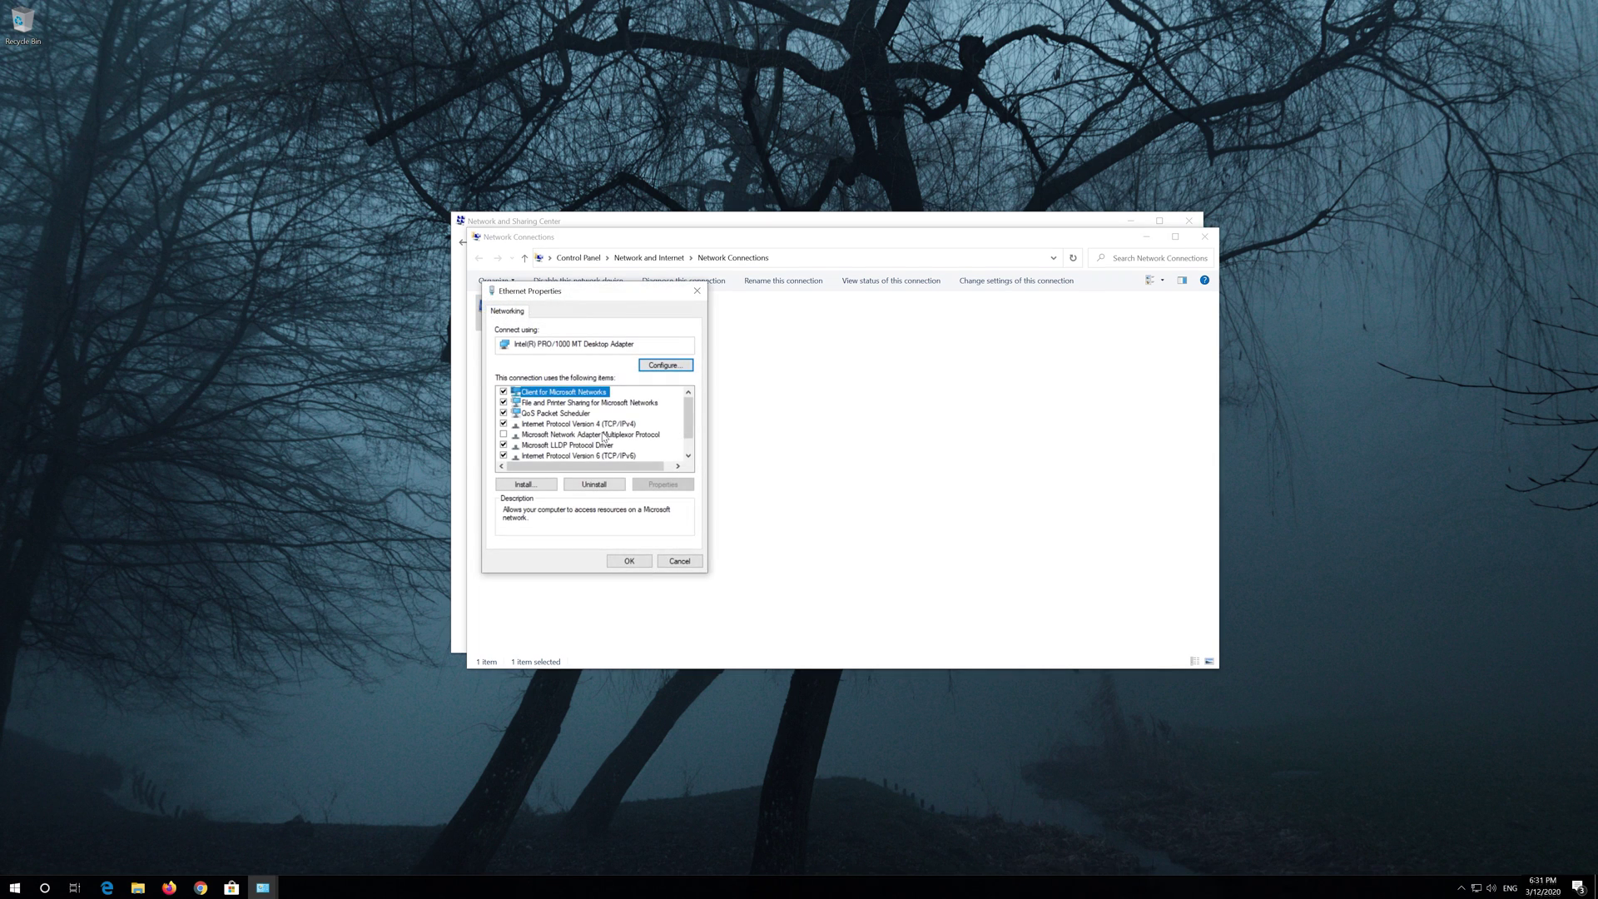
pyautogui.moveTo(593, 300); pyautogui.dragTo(839, 305)
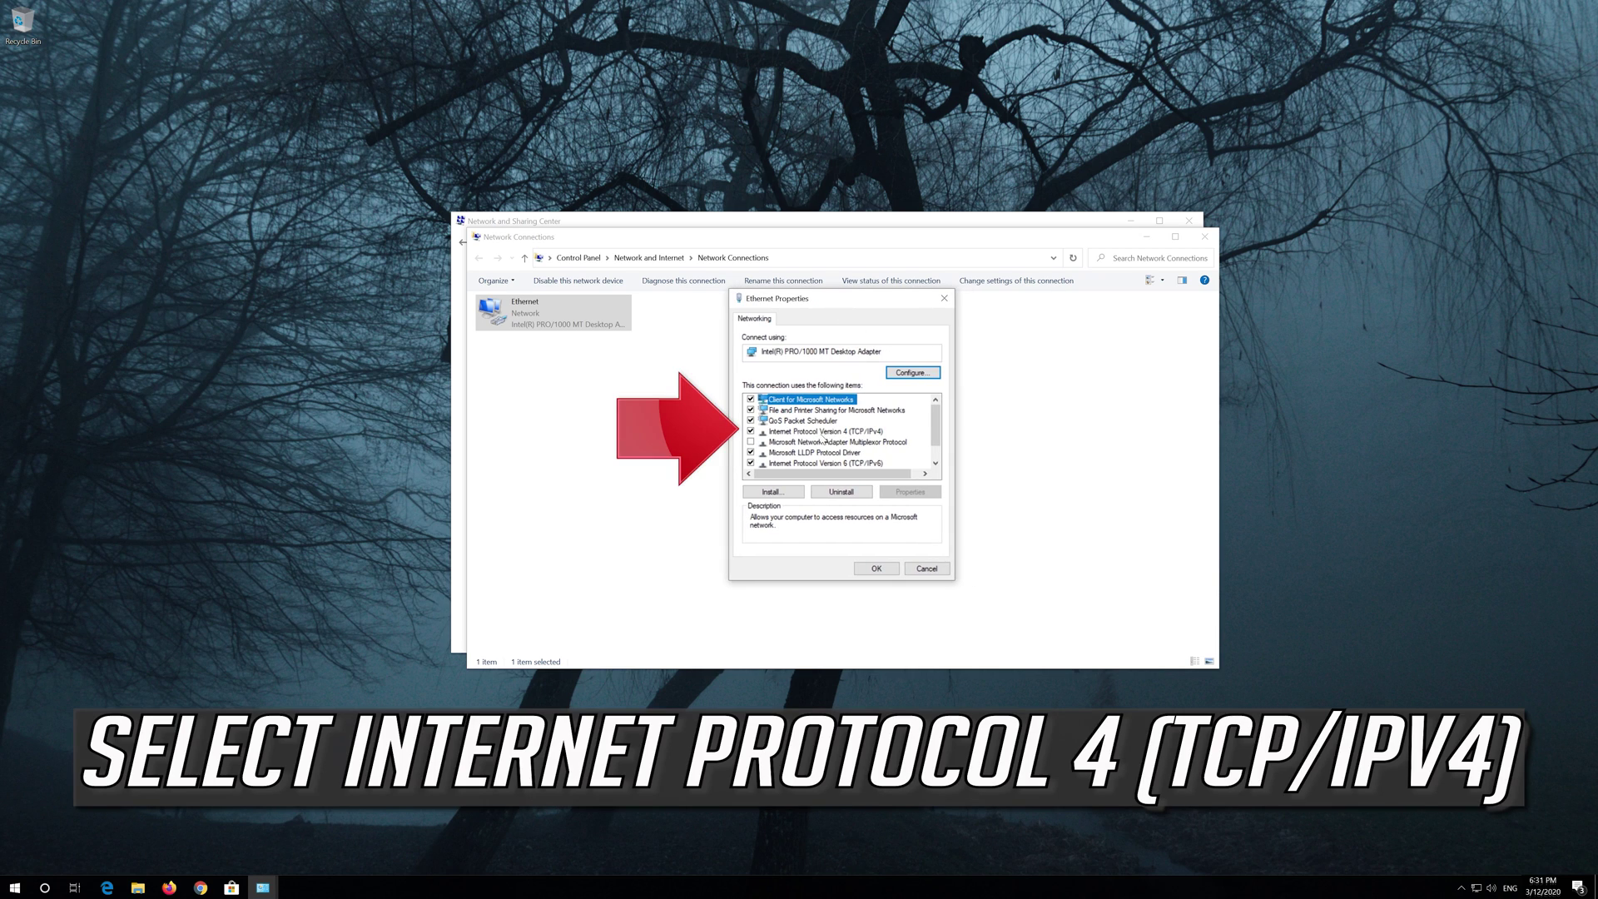
pyautogui.click(860, 431)
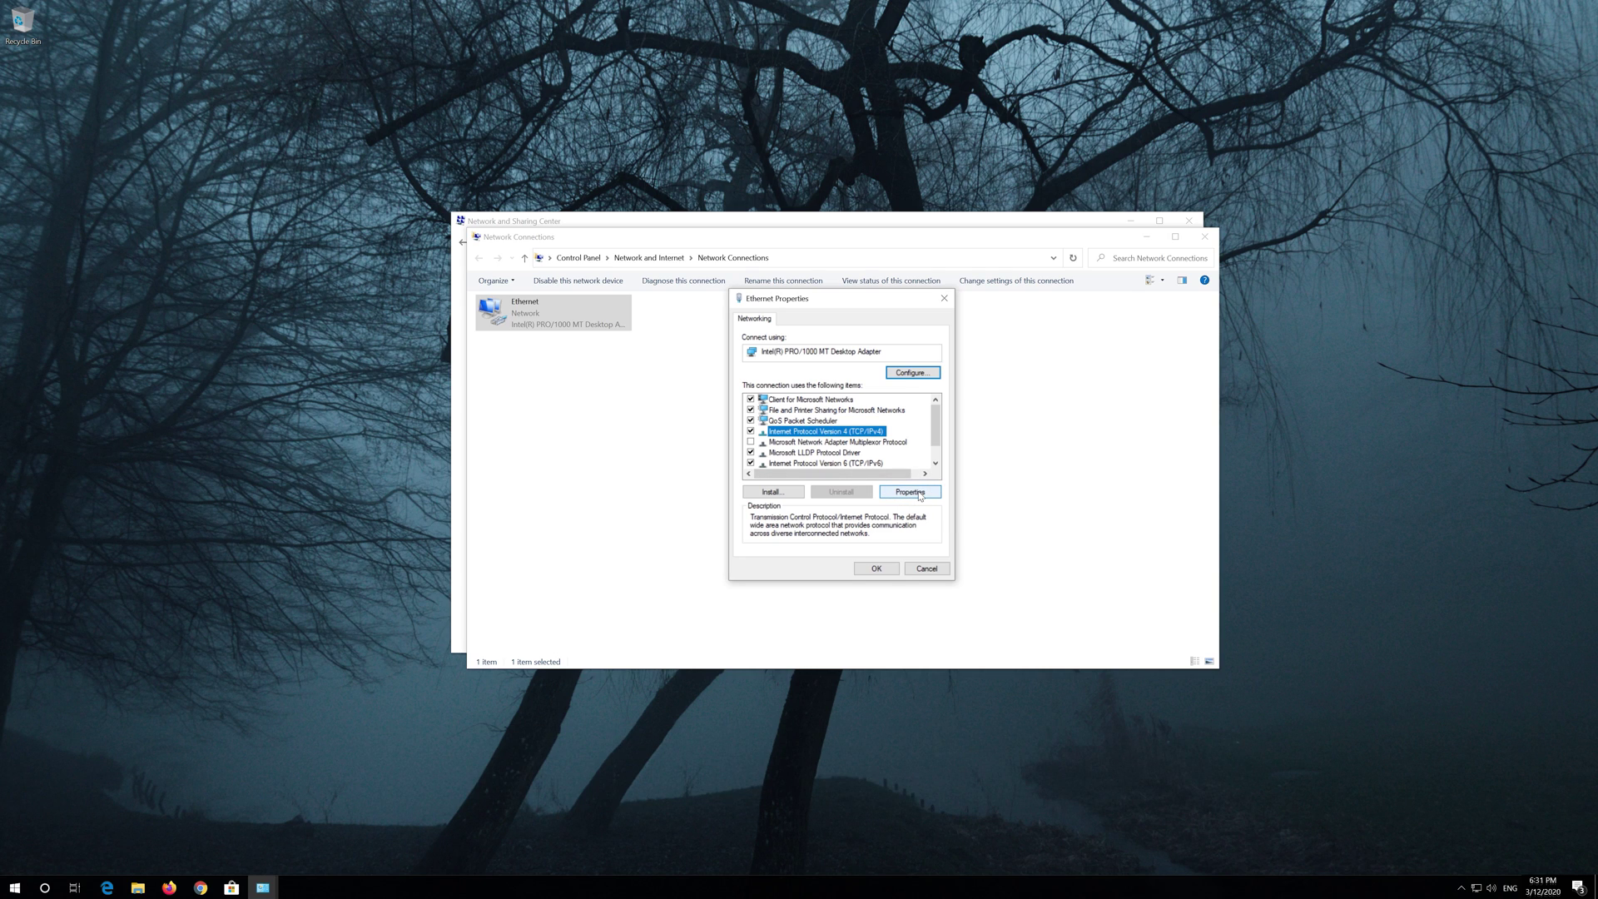
pyautogui.click(911, 492)
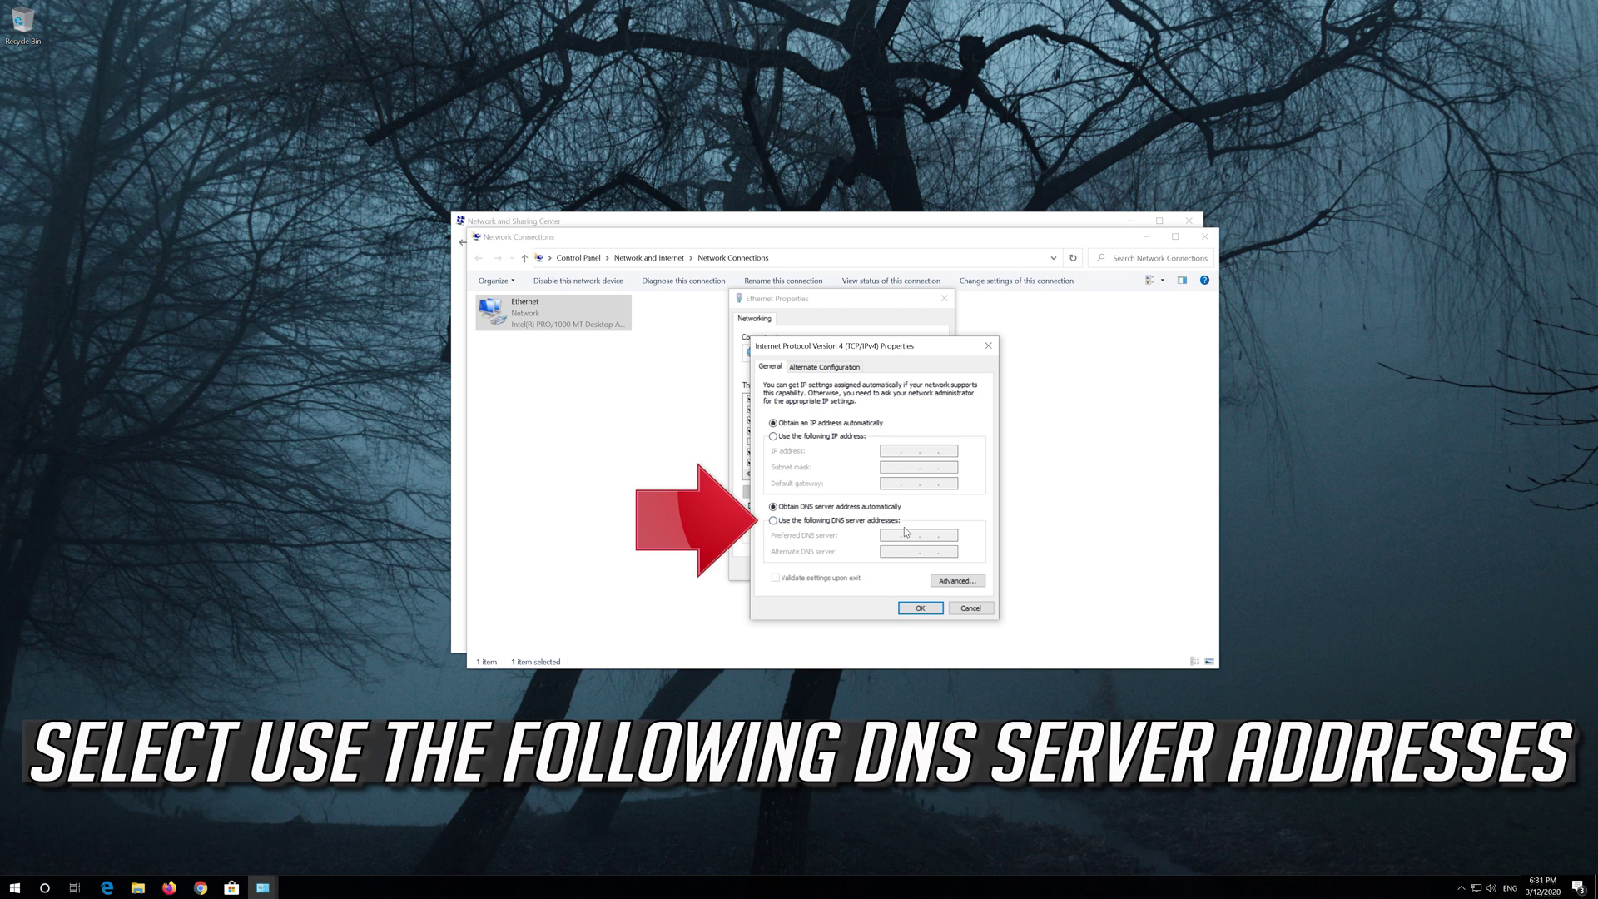
# Step: Enter manual DNS servers 1.1.1.1 preferred and 1.0.0.1 alternate, and confirm with OK
pyautogui.click(774, 521)
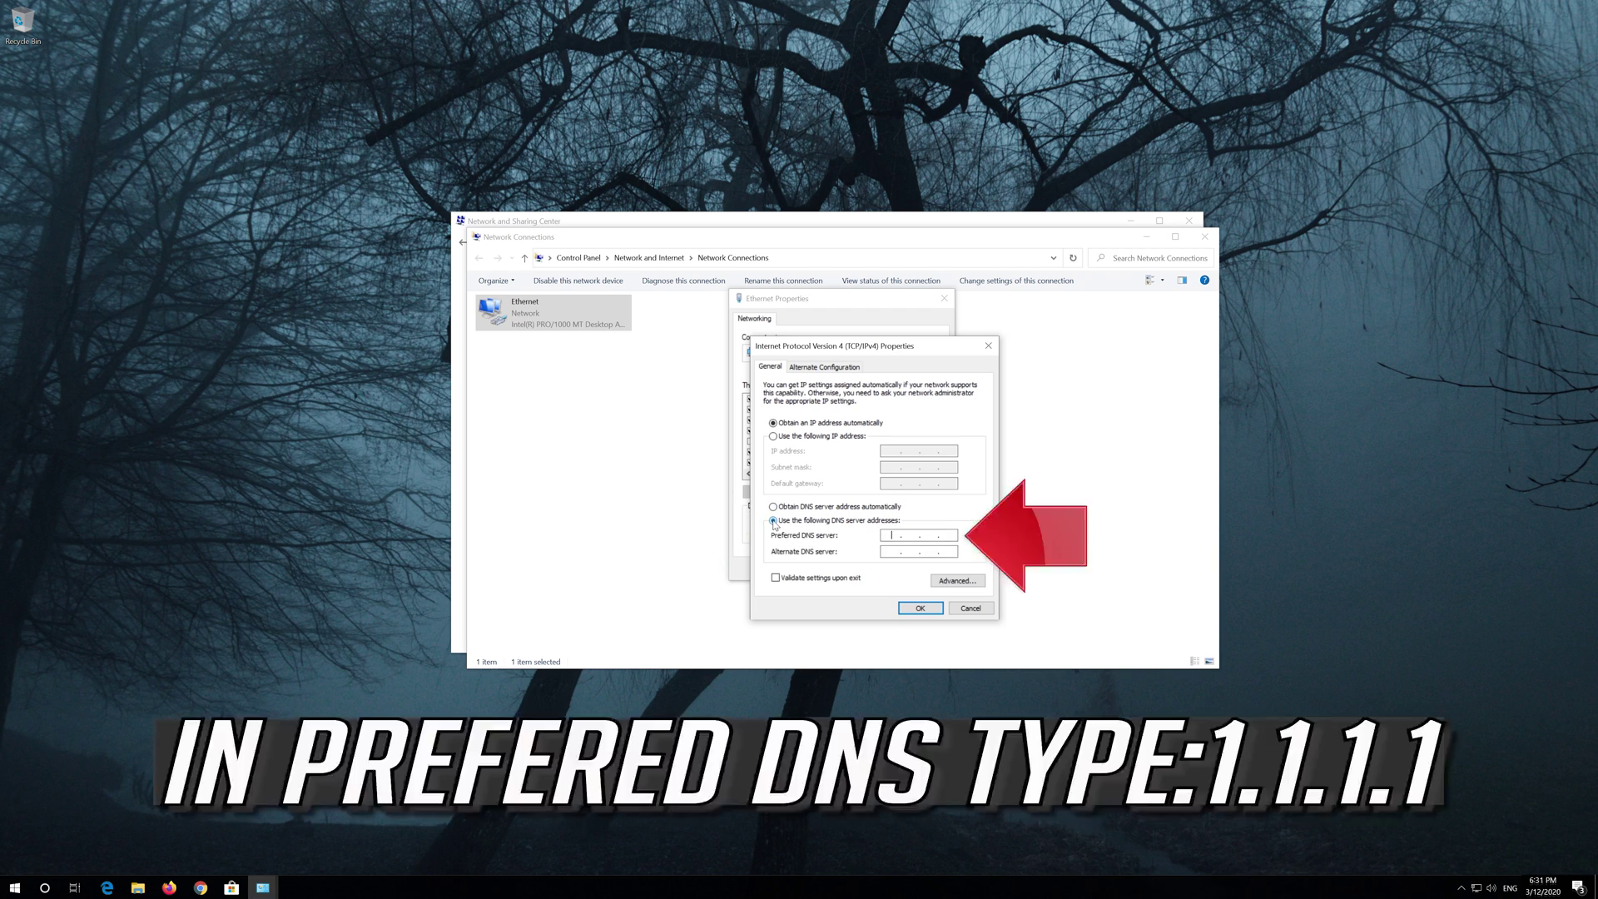
pyautogui.click(891, 539)
pyautogui.write('1.1.1.1')
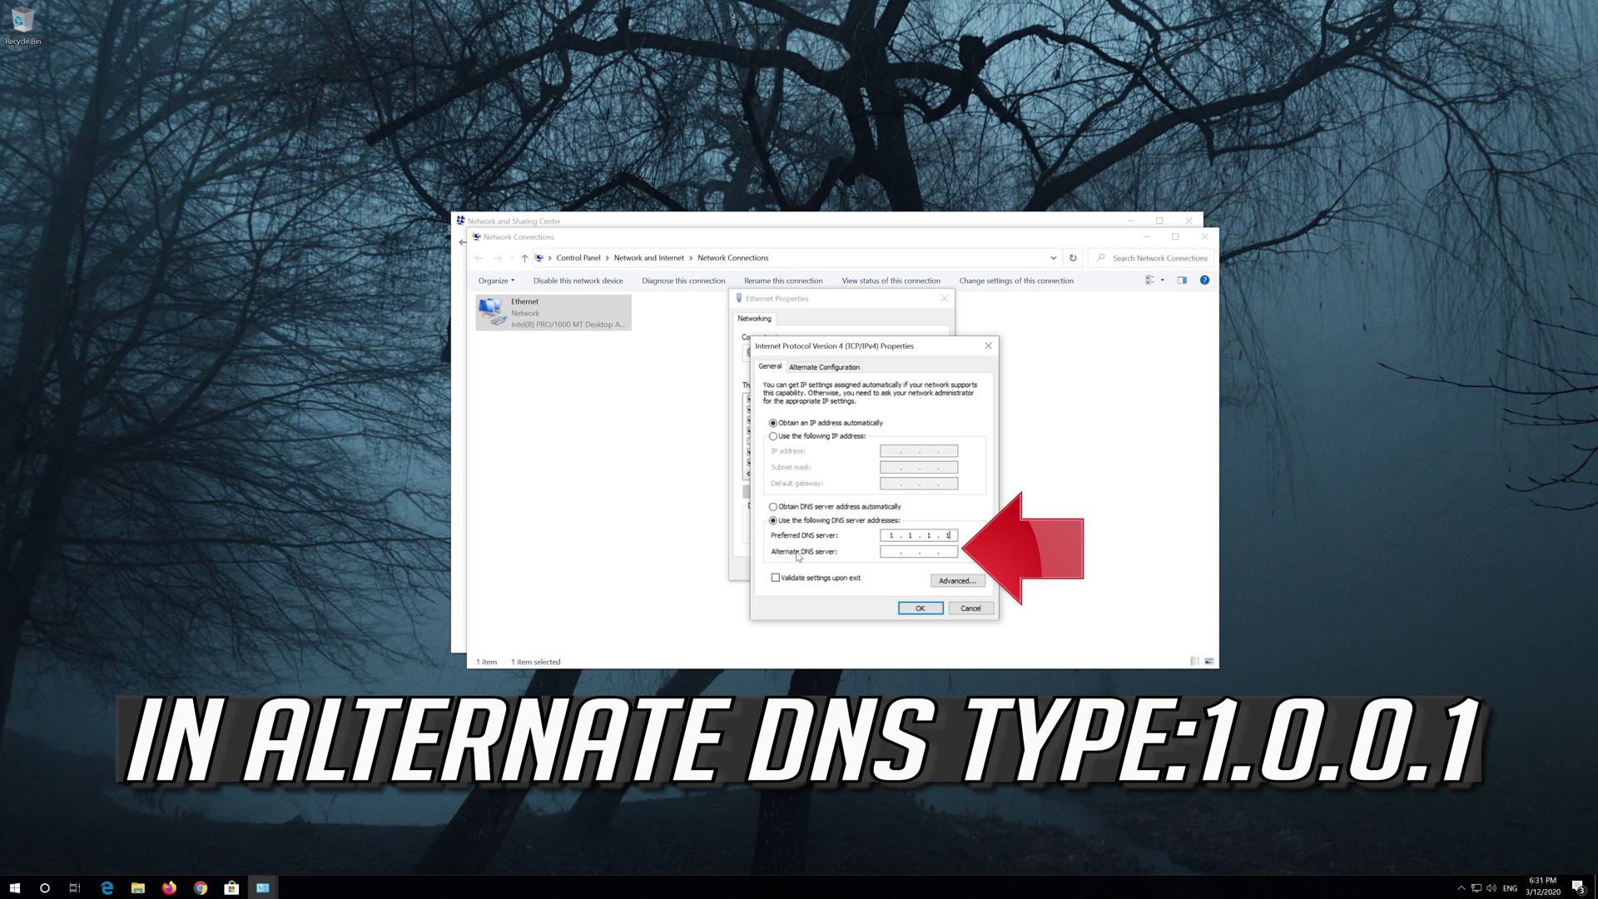
pyautogui.click(897, 554)
pyautogui.write('1.0.')
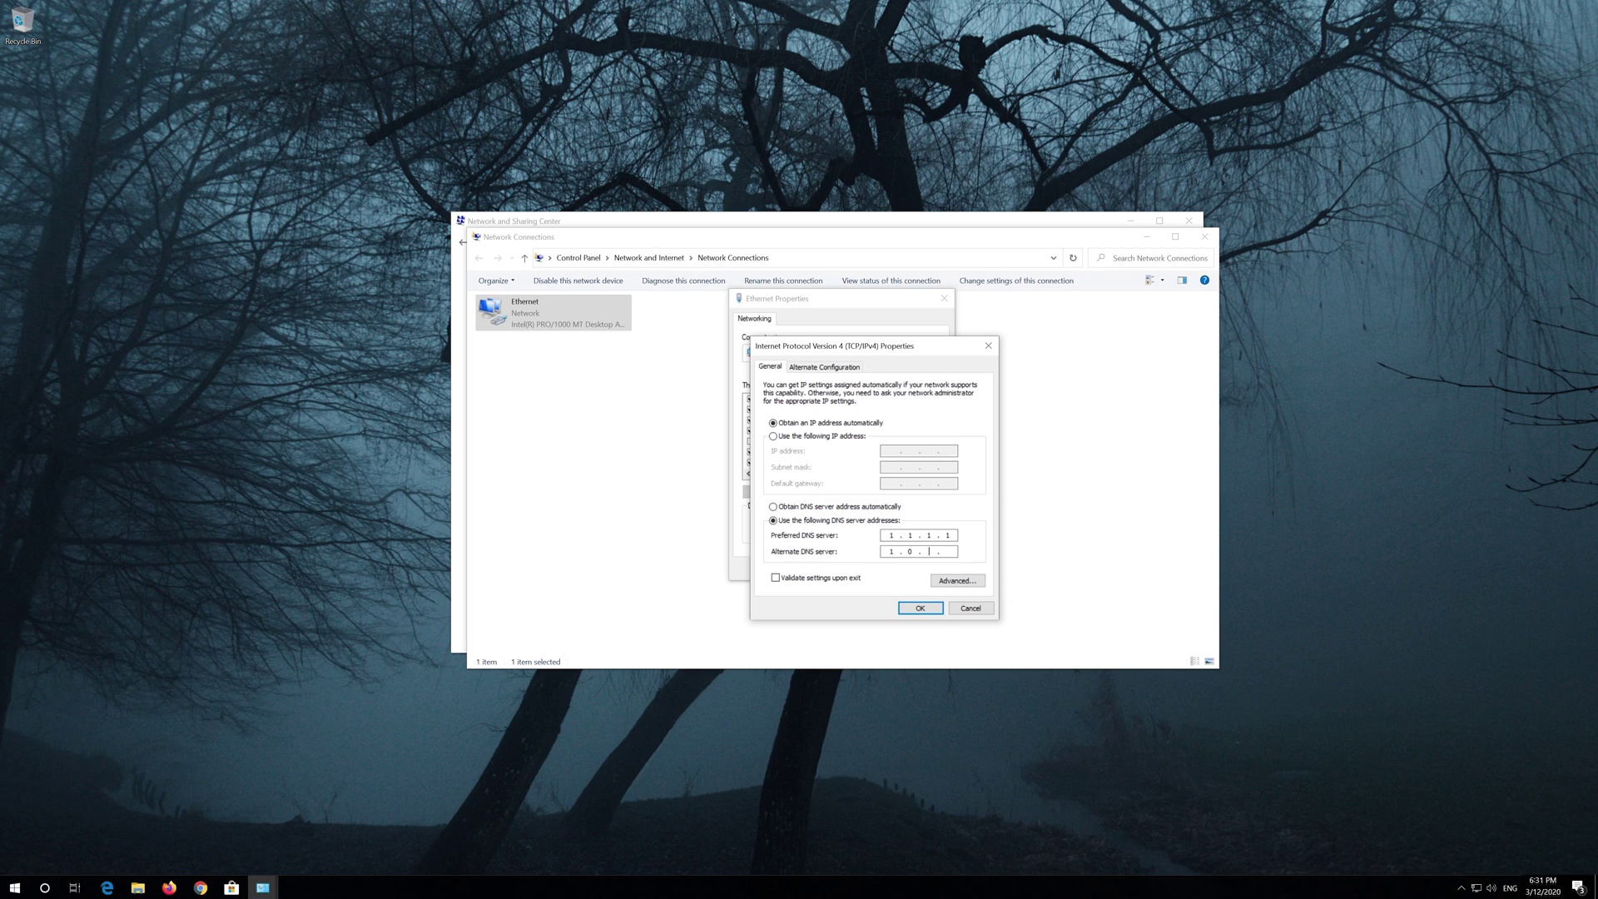
pyautogui.write('0.1')
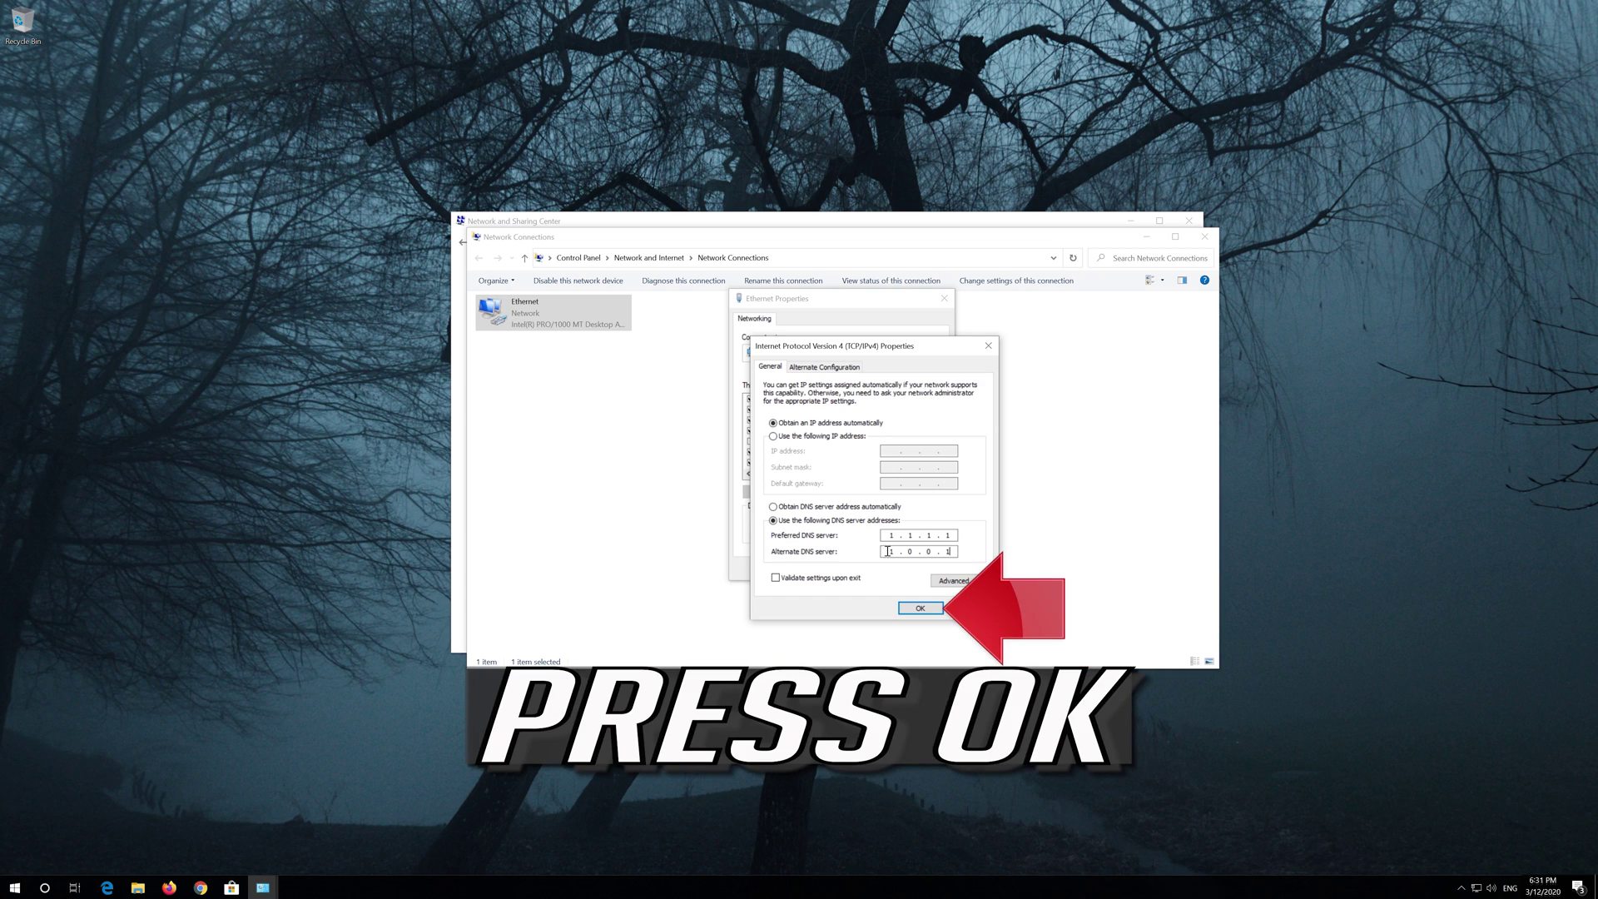
pyautogui.click(921, 608)
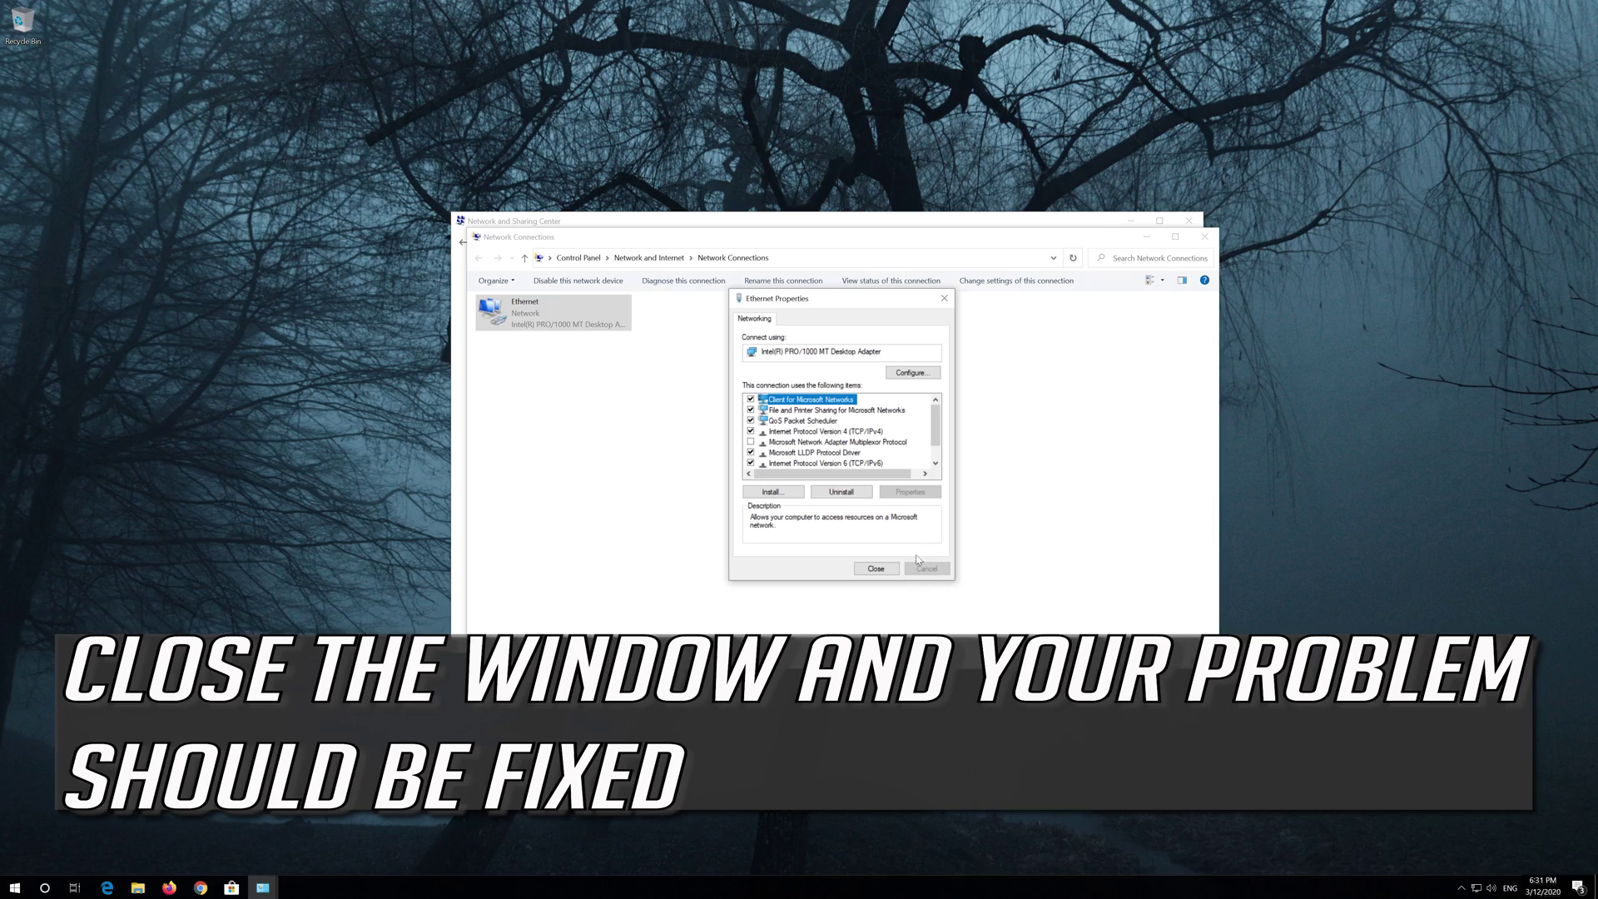